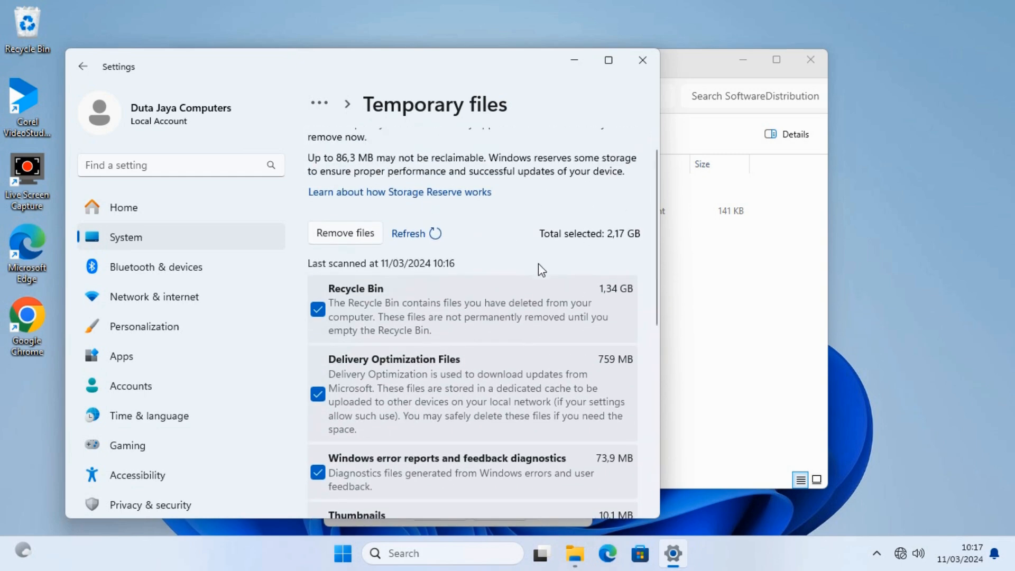
Permanently remove the selected temporary files, including the Recycle Bin and Delivery Optimization Files, and confirm the deletion
left_click(368, 241)
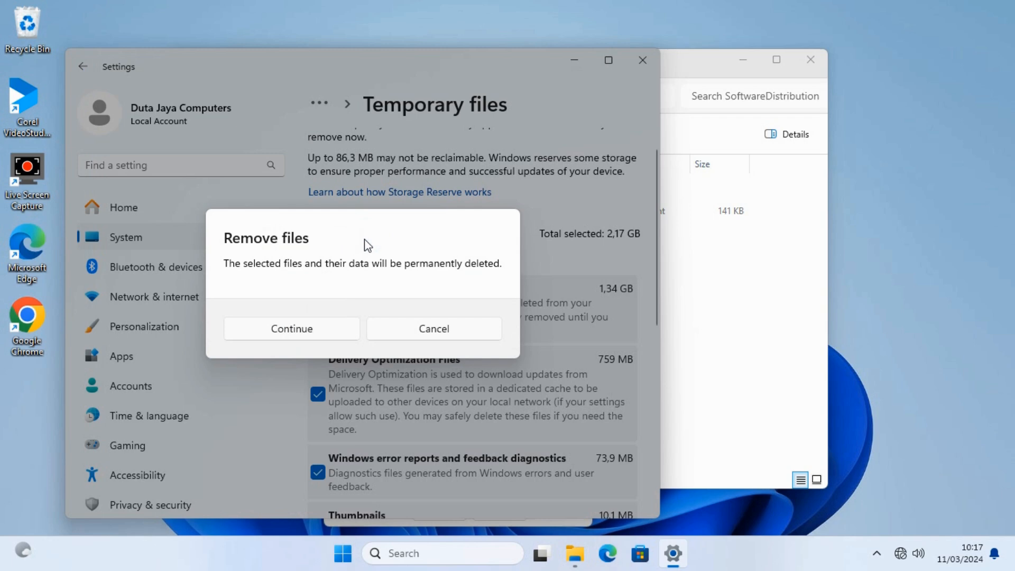
left_click(328, 326)
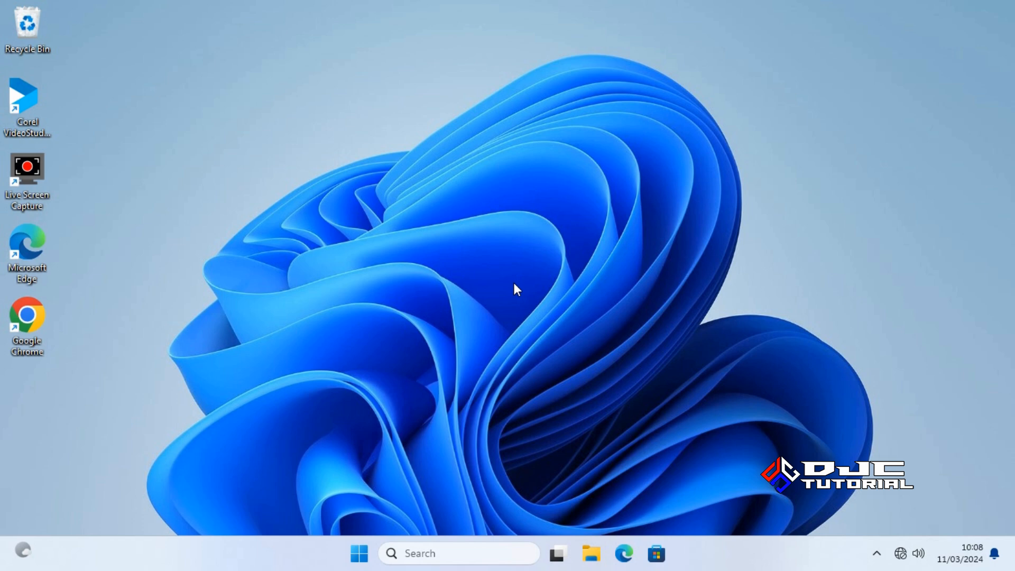
Open This PC in File Explorer and check the free space on Local Disk (C:)
left_click(591, 554)
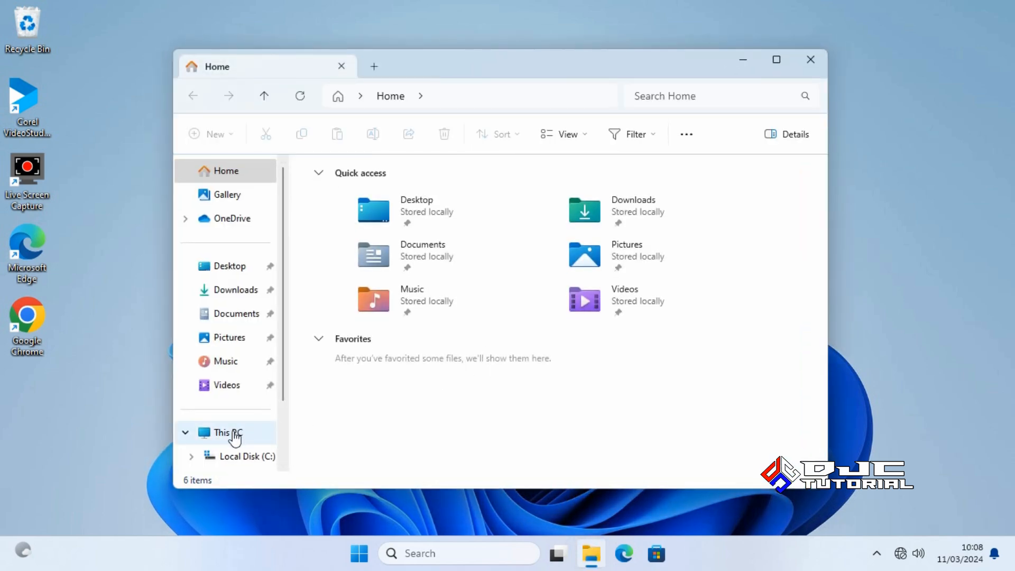
left_click(212, 434)
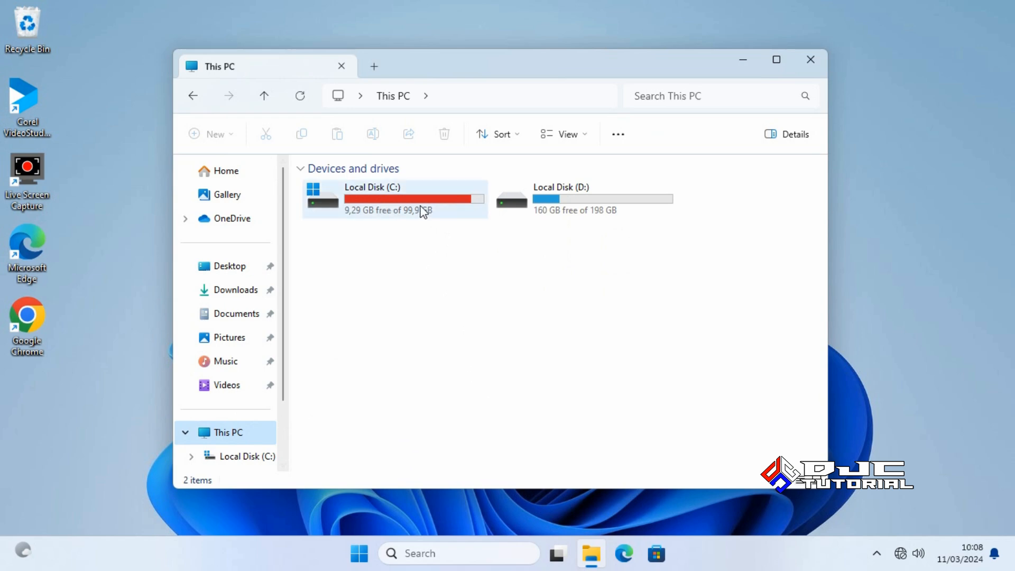
mouse_move(411, 209)
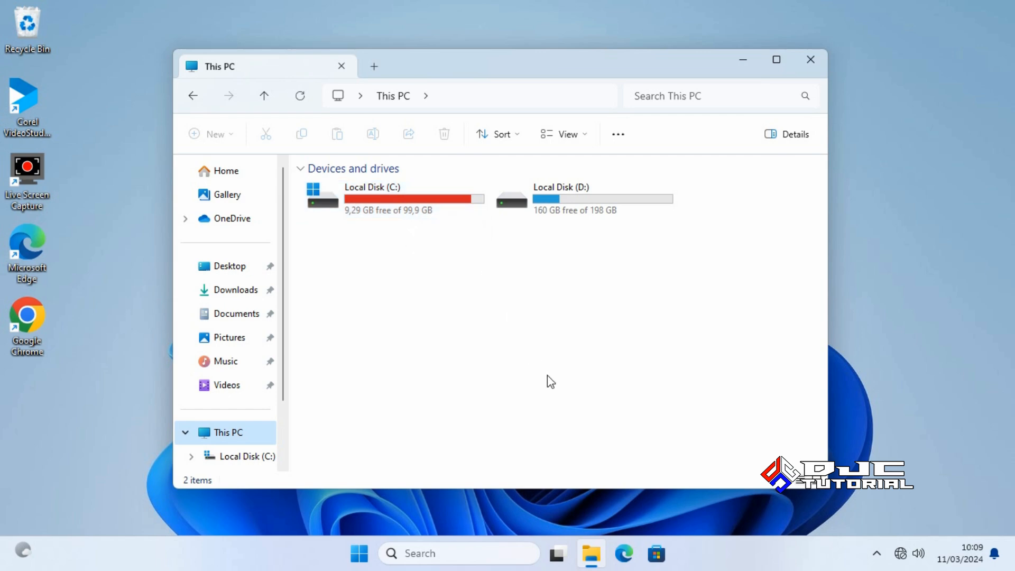
Open the SoftwareDistribution folder inside the Windows folder on Local Disk (C:)
left_click_drag(287, 383, 282, 429)
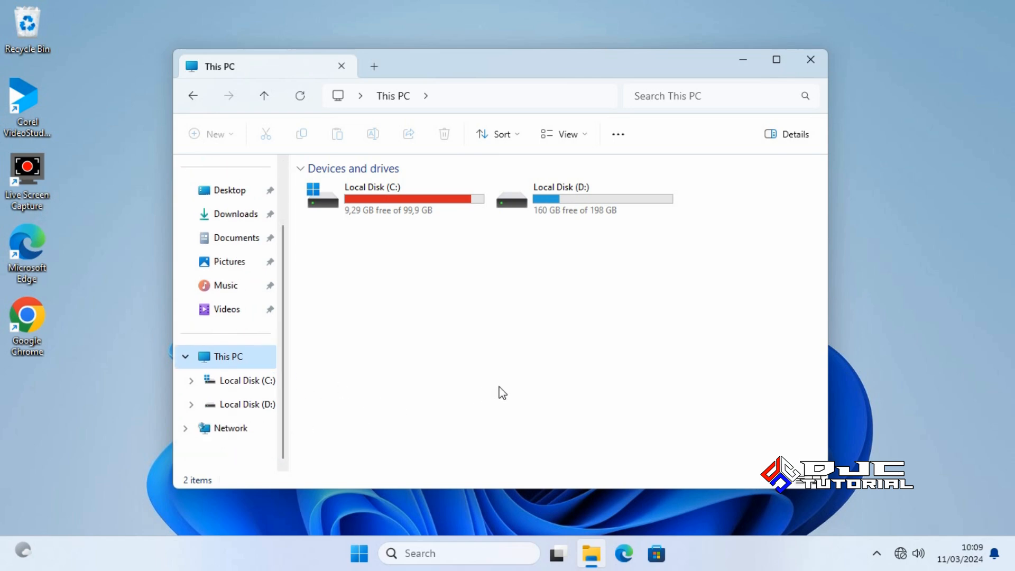
left_click(260, 385)
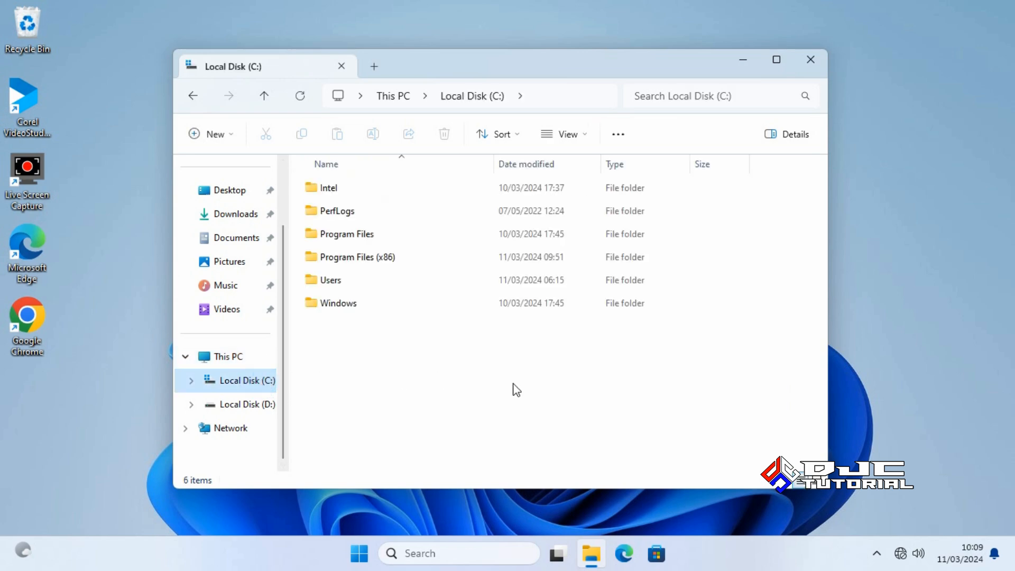
left_click(399, 309)
double_click(399, 309)
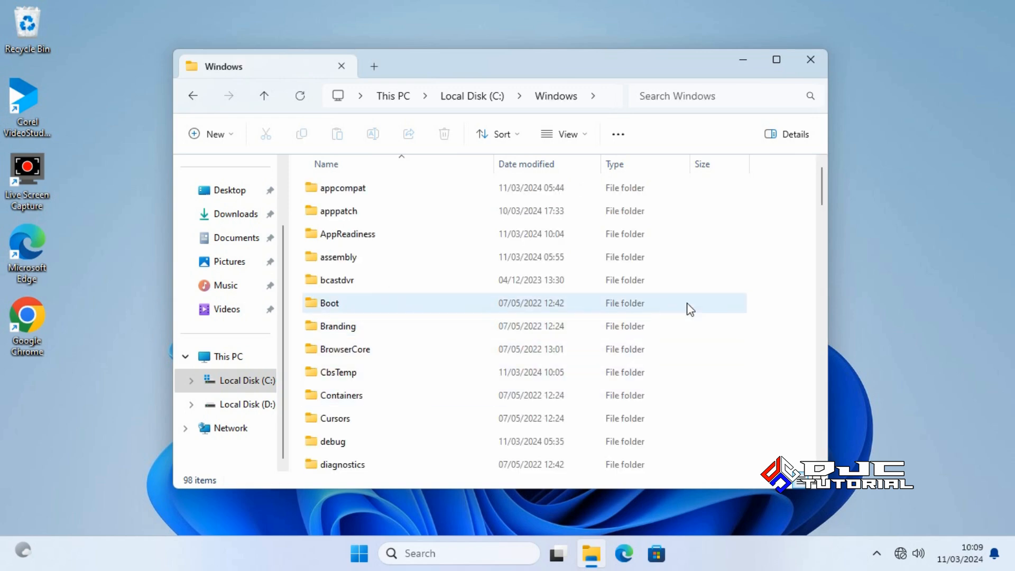
left_click_drag(821, 192, 820, 342)
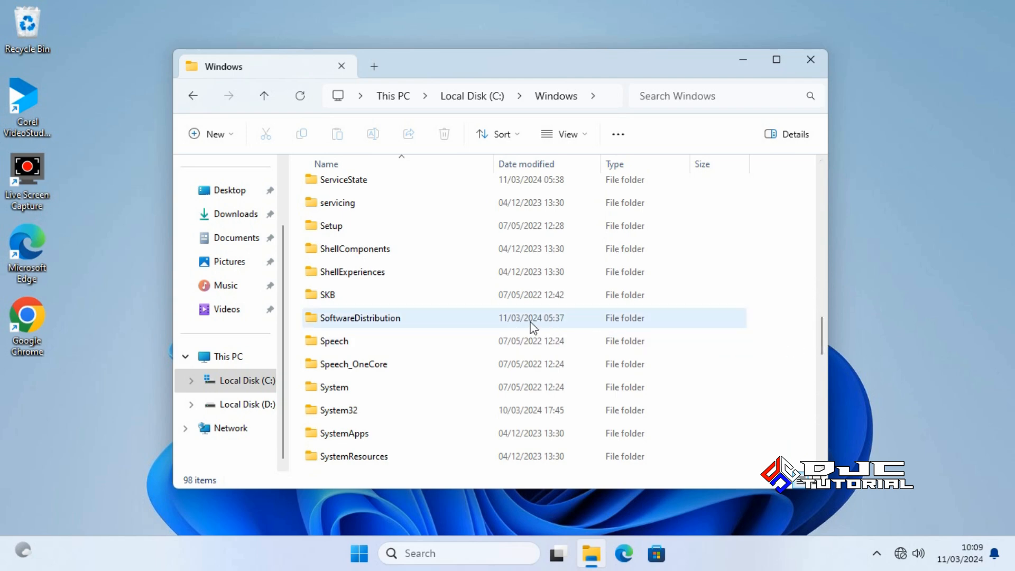
double_click(454, 320)
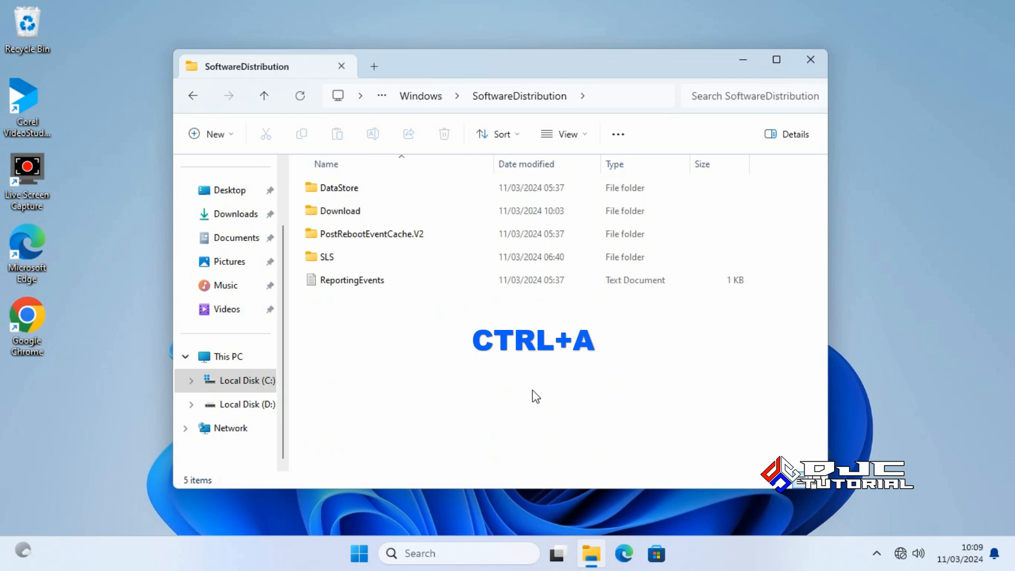
Delete everything in the SoftwareDistribution folder, skipping all files and folders that are in use
key("ctrl+a")
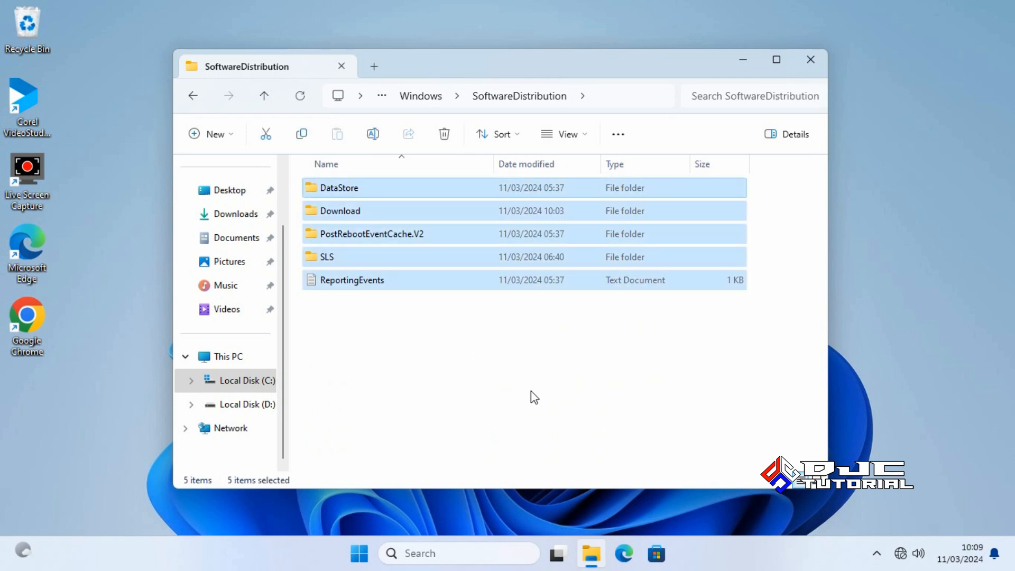
right_click(515, 260)
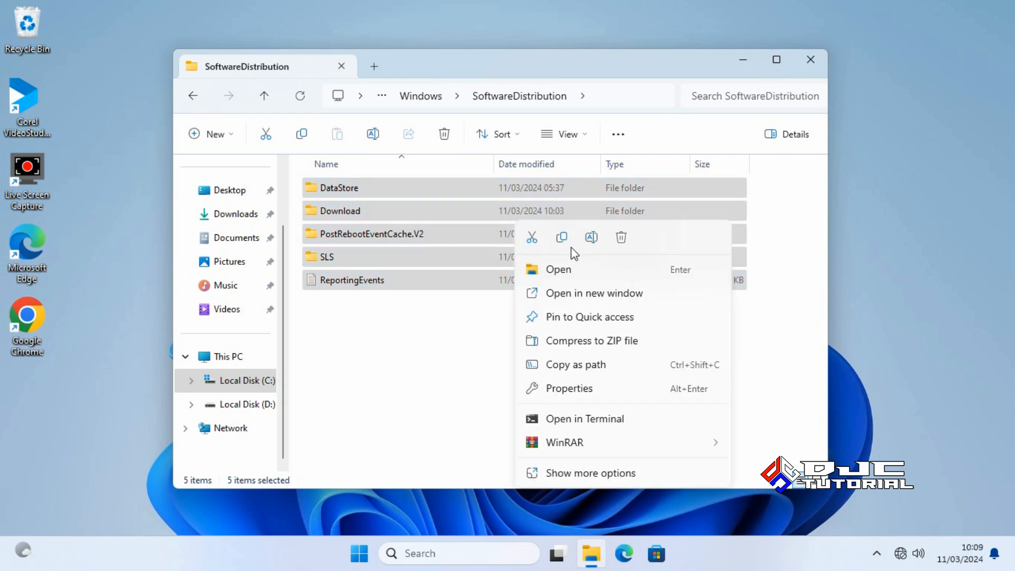
left_click(618, 237)
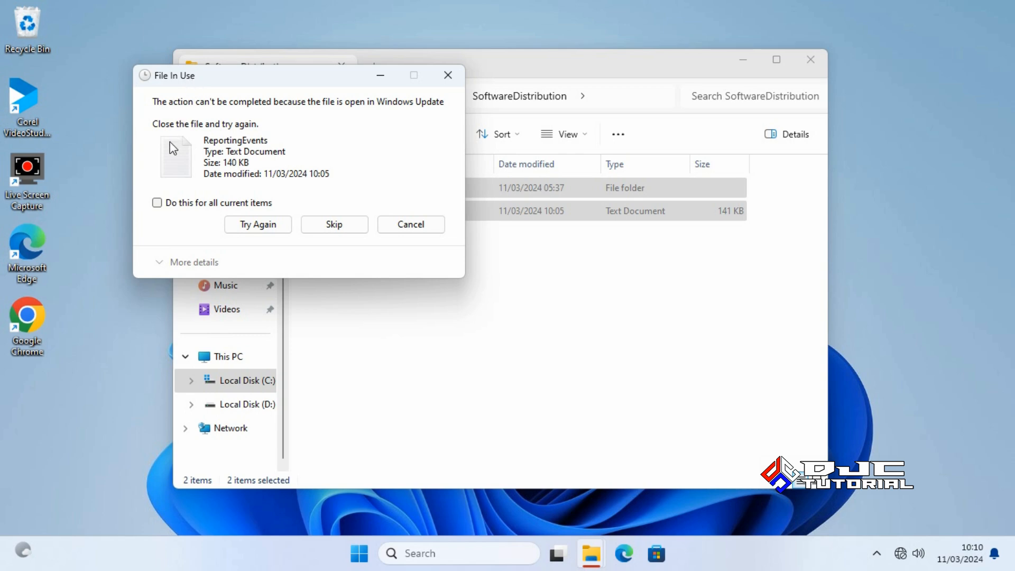
left_click(157, 203)
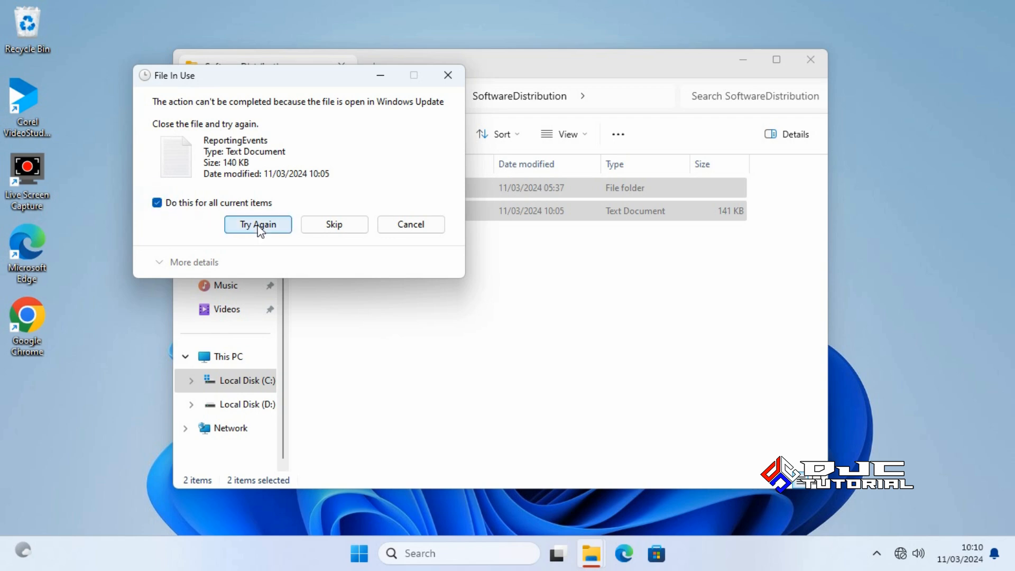
left_click(335, 225)
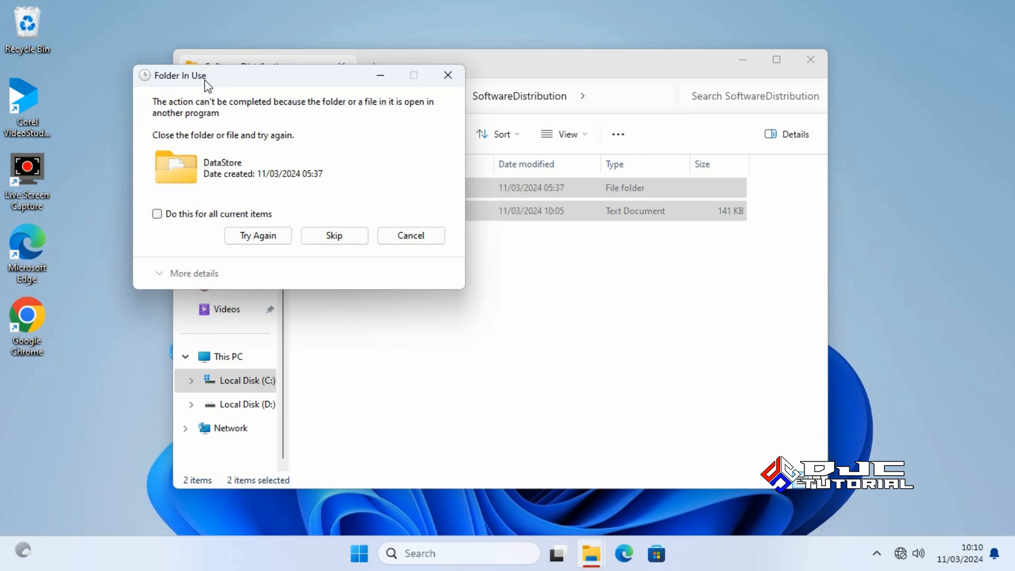
left_click(157, 214)
left_click(324, 236)
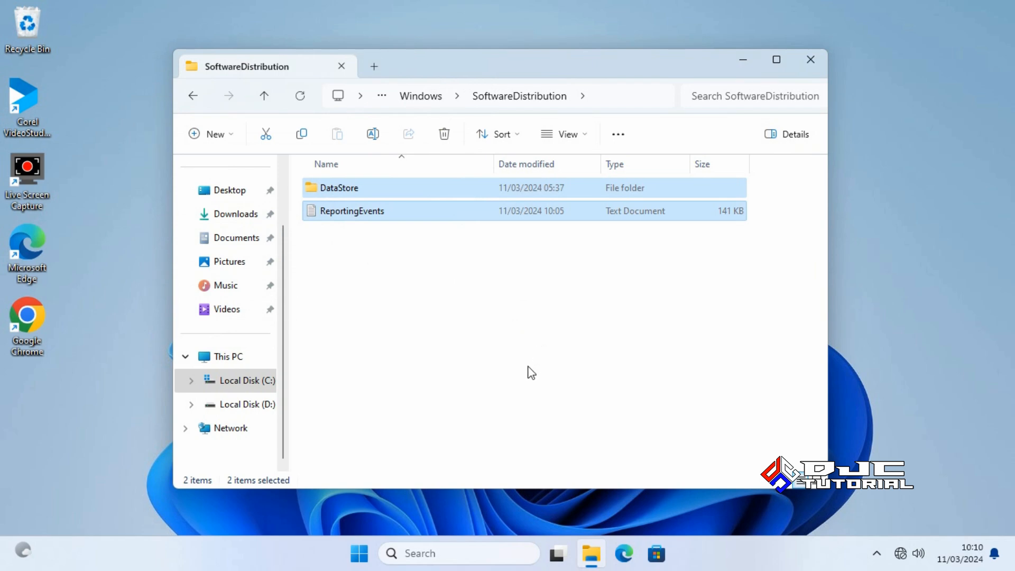
Find and launch Run, open the Windows Temp folder with the command temp, and grant permanent access to it
left_click(471, 551)
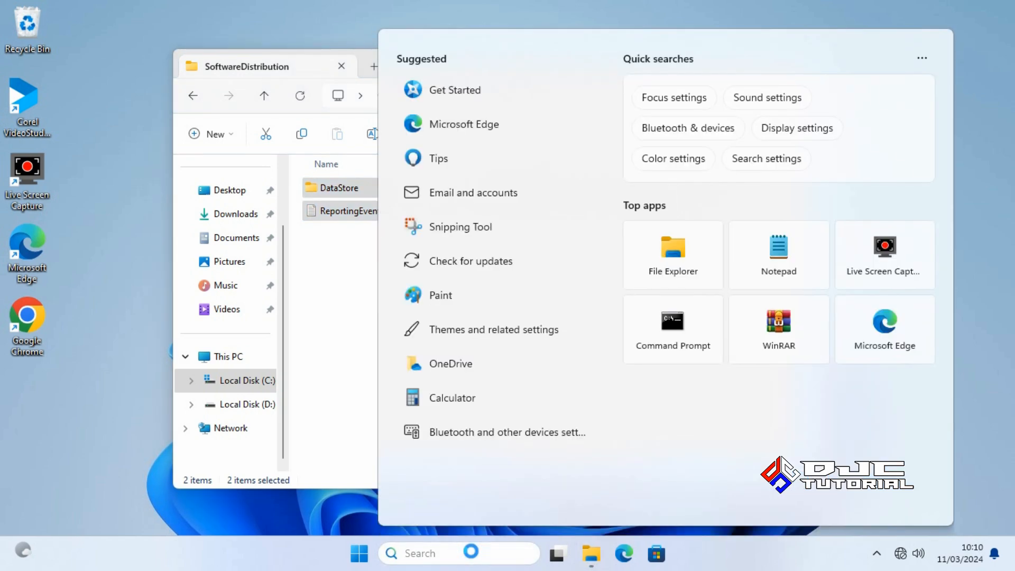
type("run")
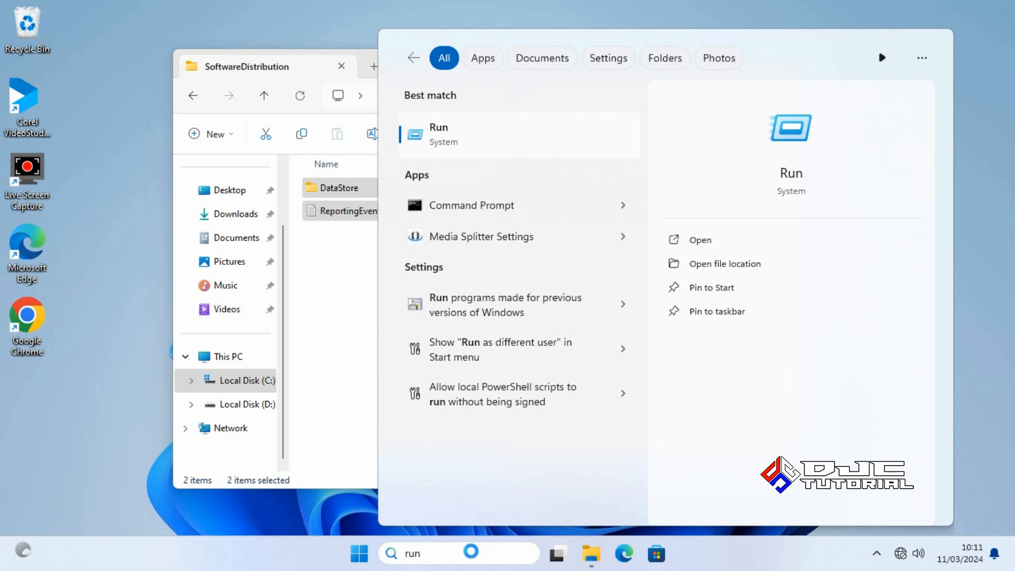
left_click(445, 137)
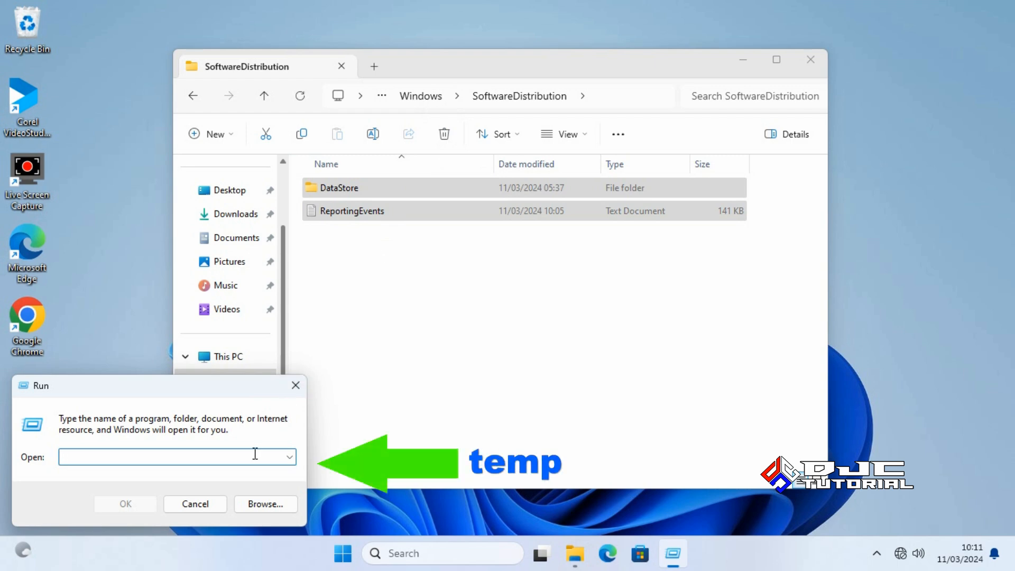
type("temp")
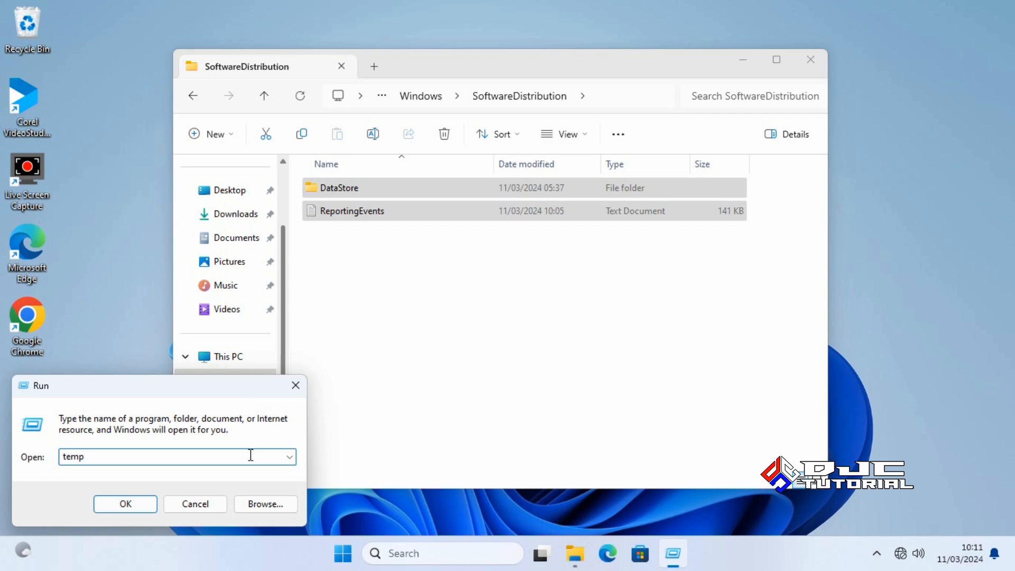
left_click(137, 509)
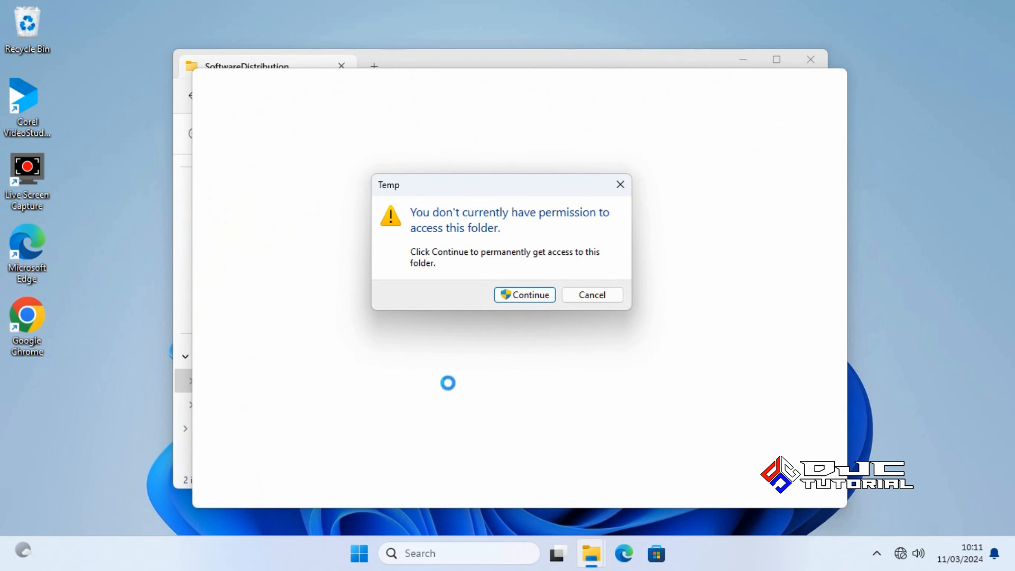
left_click(526, 295)
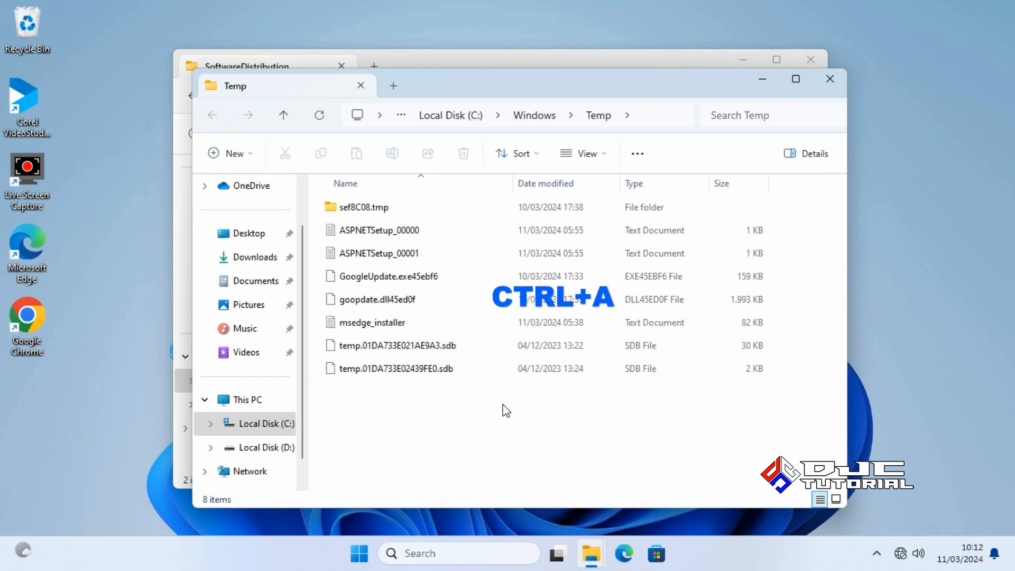
Delete all files and folders in the Windows Temp folder, then close its window and clear the selection in SoftwareDistribution
key("ctrl+a")
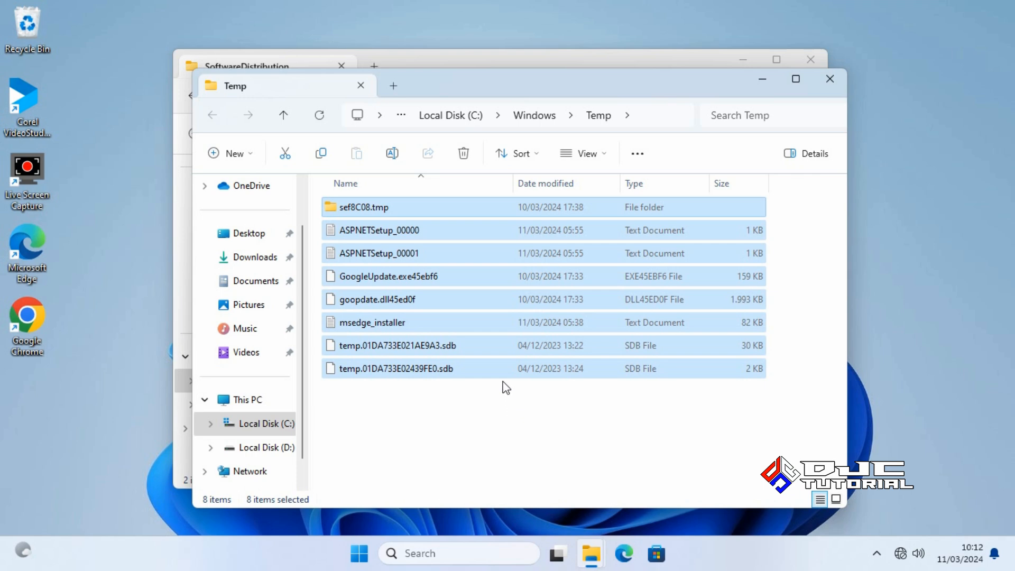
right_click(496, 324)
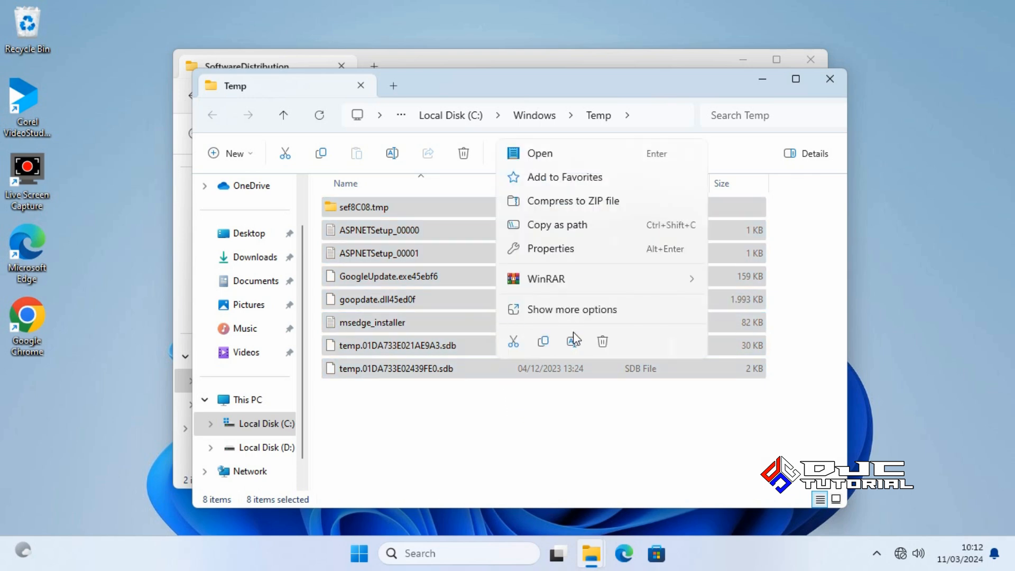
left_click(603, 341)
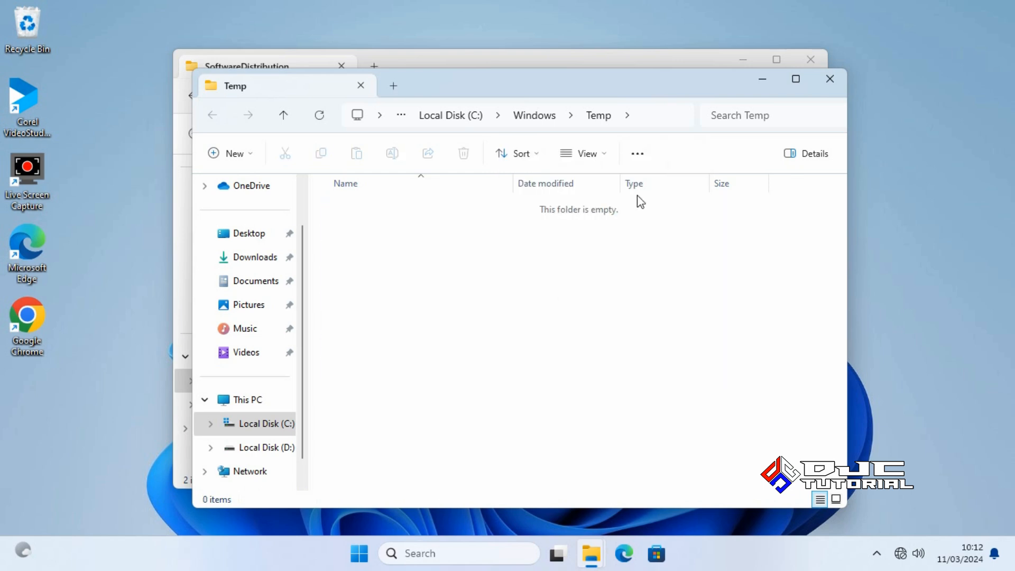
left_click(830, 79)
left_click(484, 347)
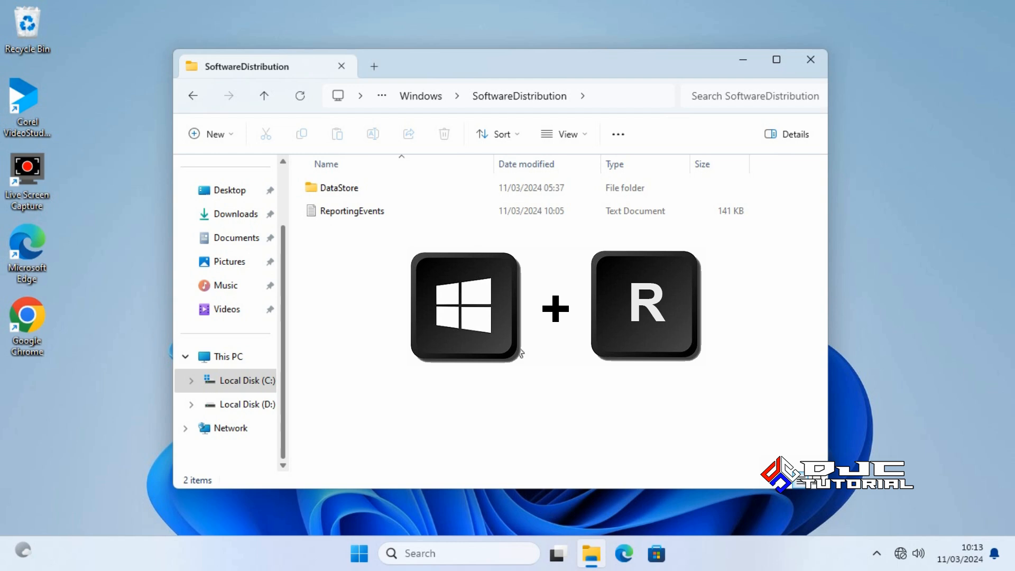
Open the user's AppData Temp folder by running the command %temp%
key("super+r")
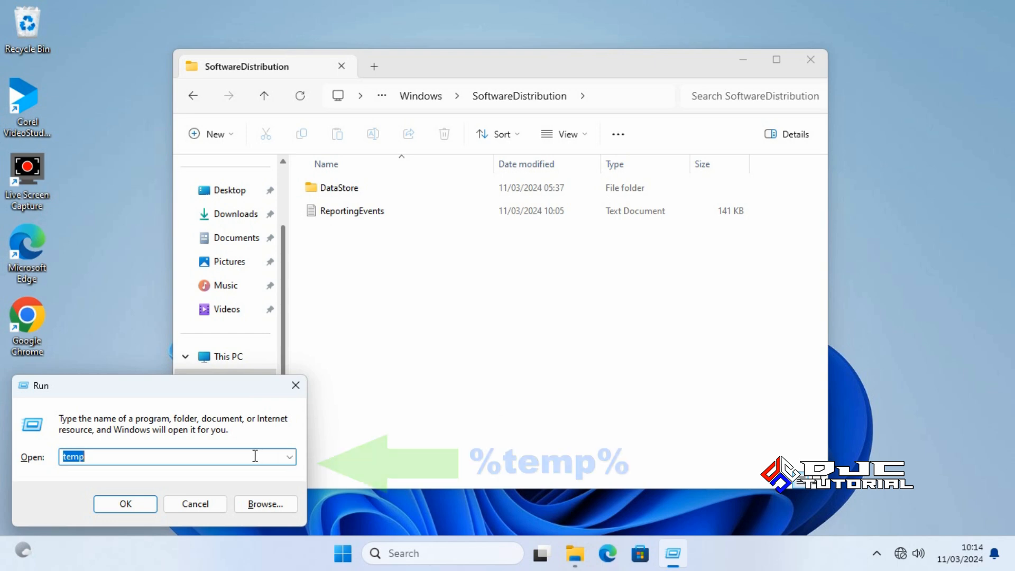
type("%")
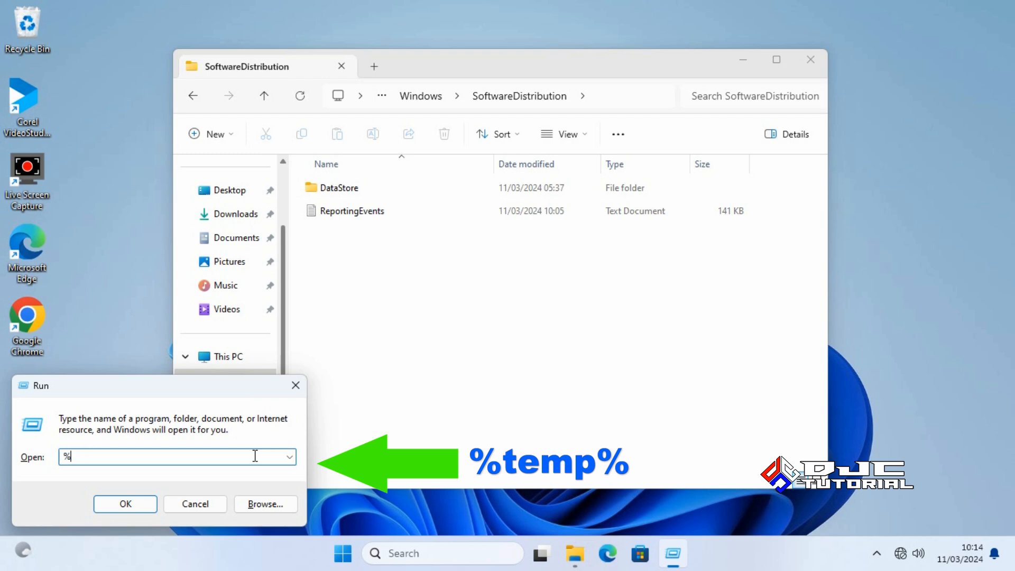
type("temp%")
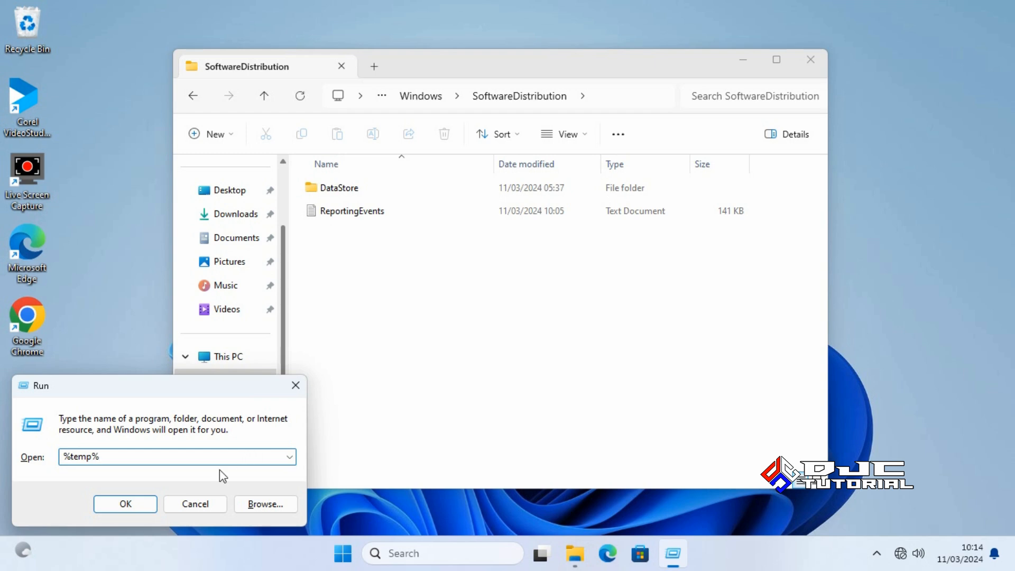
left_click(142, 504)
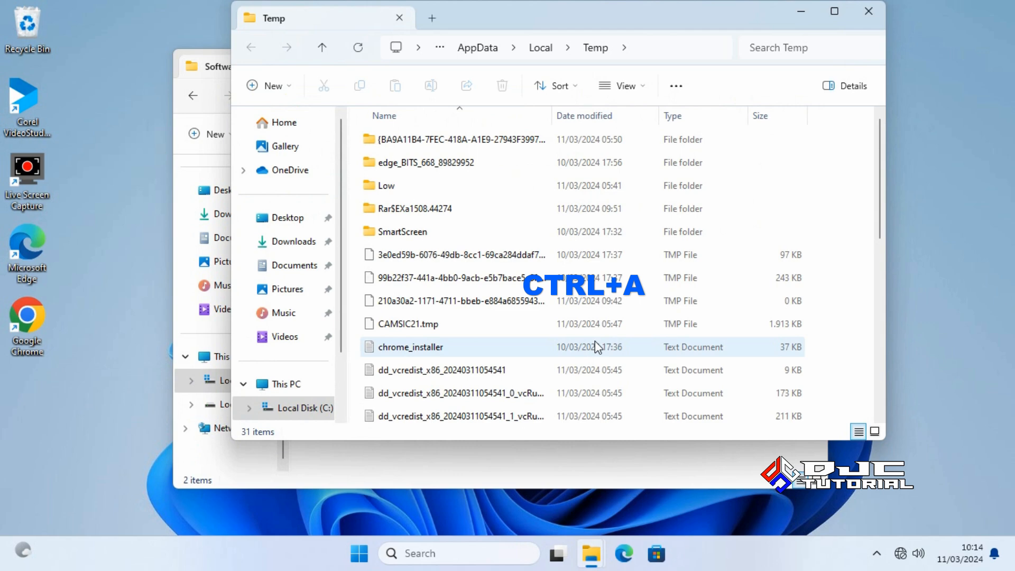
Delete everything in the AppData Temp folder, skipping all items that are in use, and close its window
key("ctrl+a")
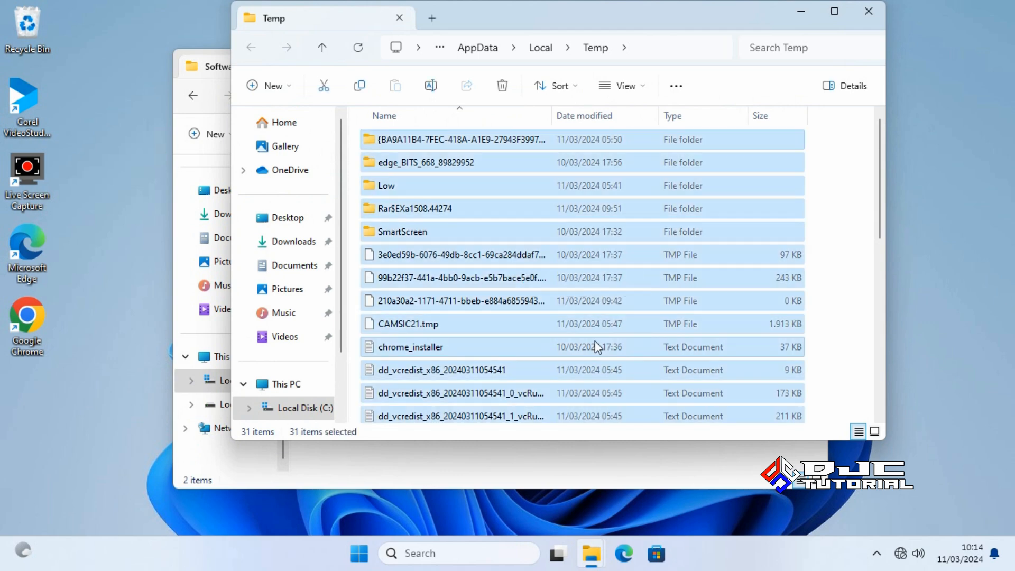
right_click(580, 325)
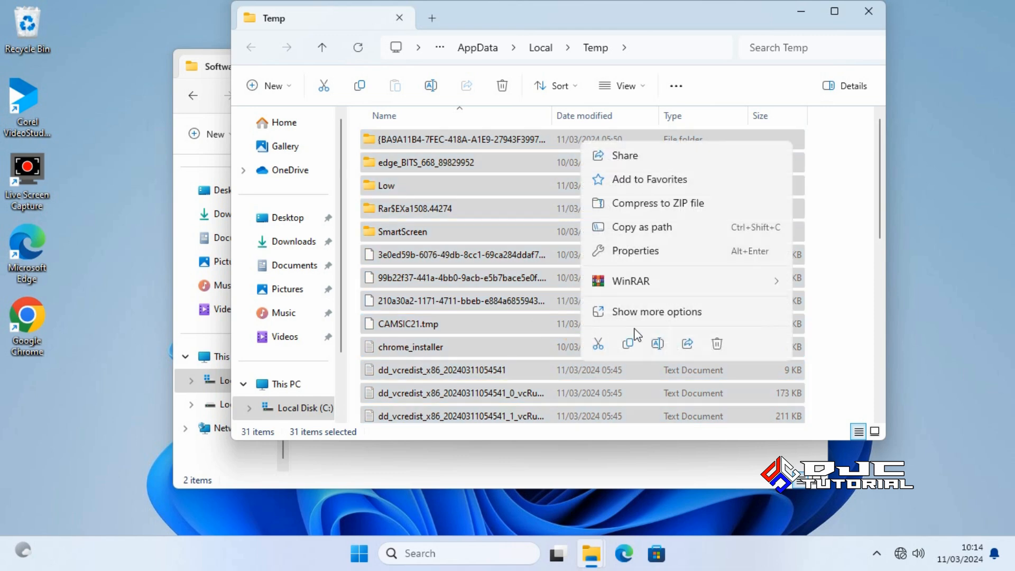
left_click(714, 345)
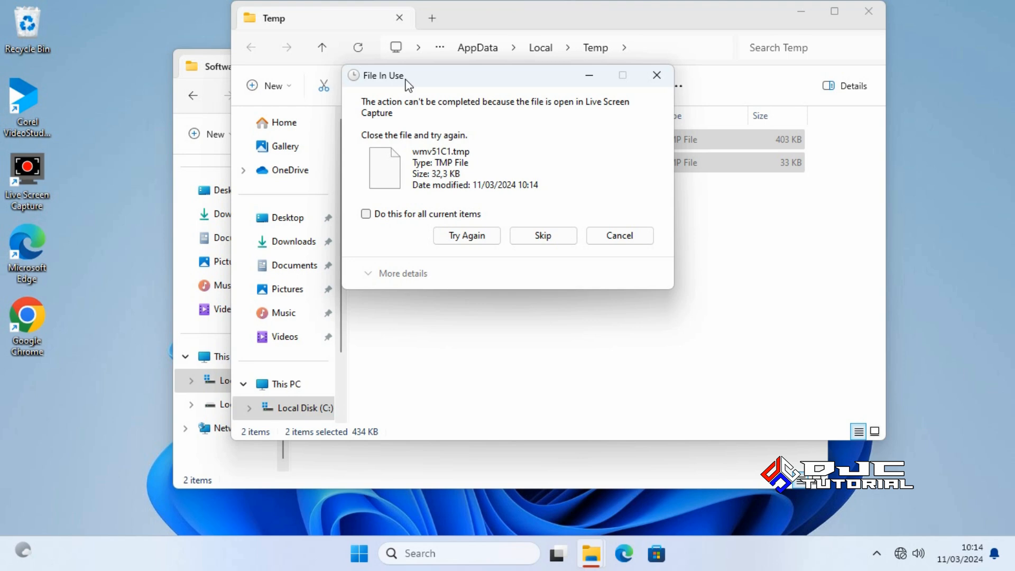
left_click(368, 216)
left_click(524, 237)
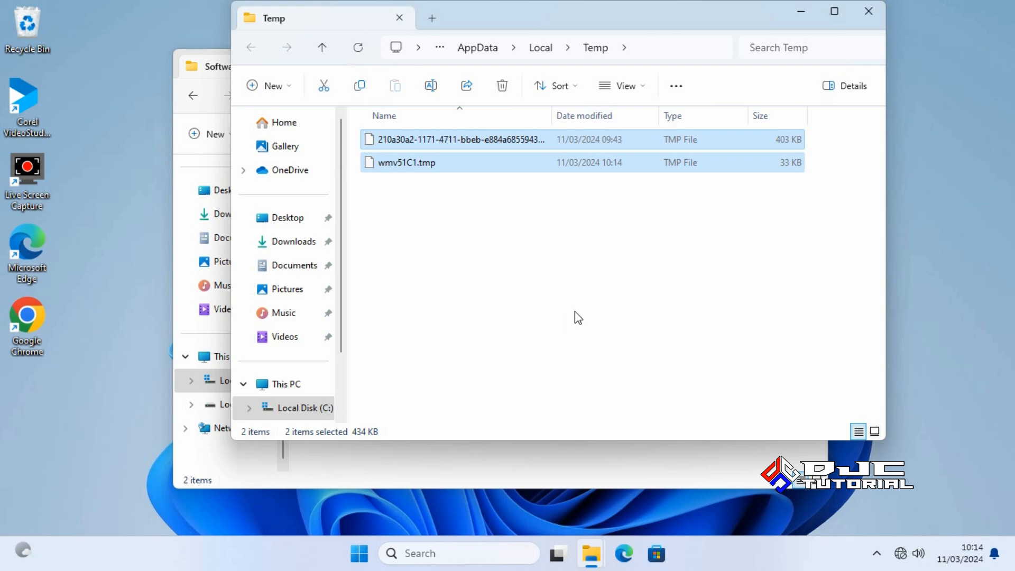
left_click(869, 11)
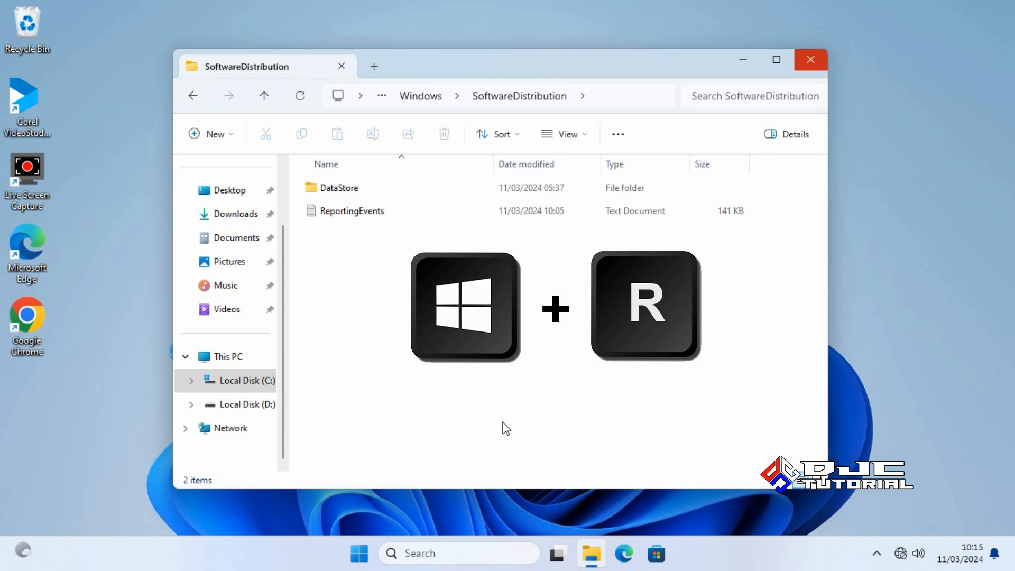
Open the Windows Prefetch folder by running the command prefetch, and grant permanent access to it
key("super+r")
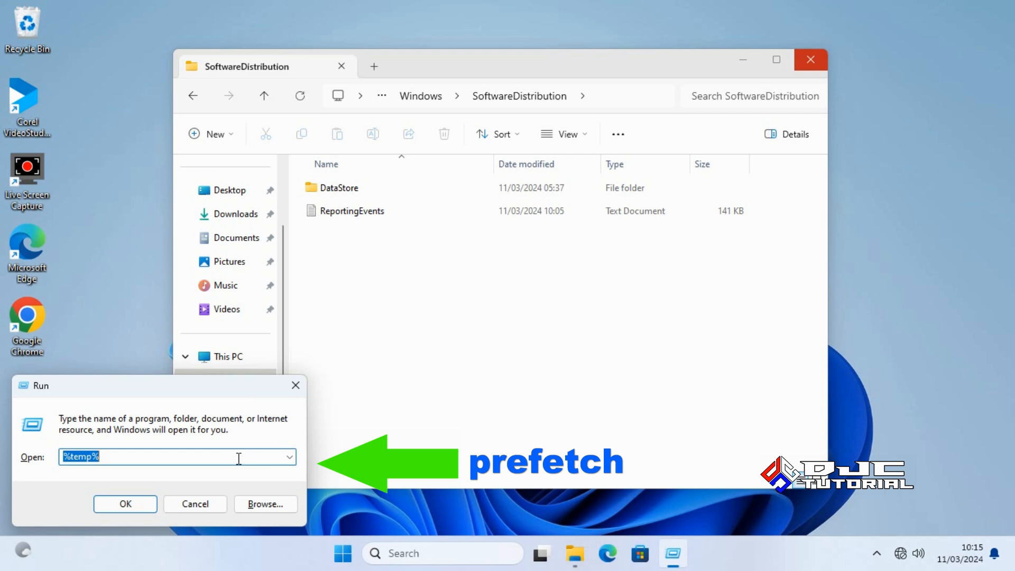
type("prefetch")
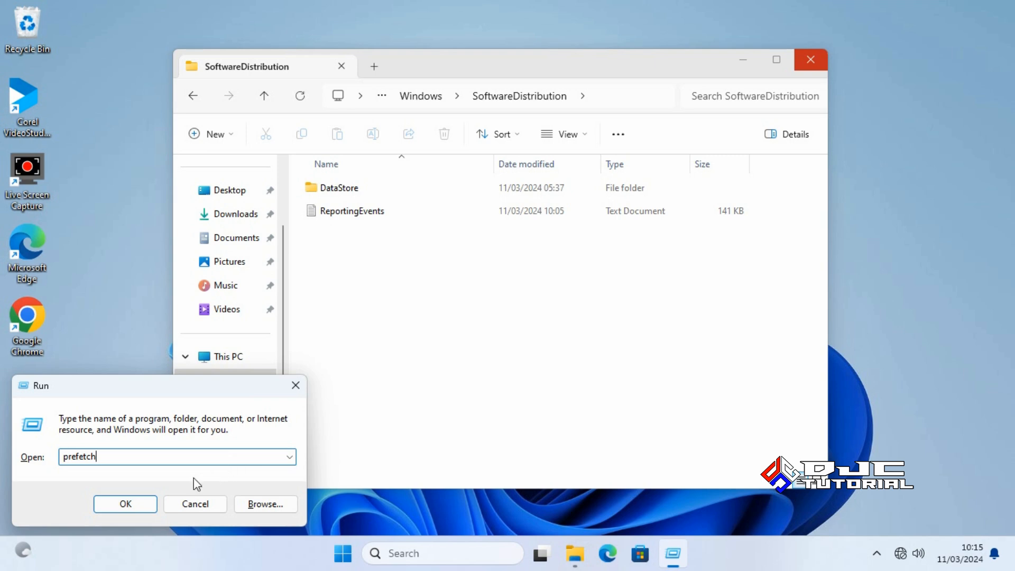
left_click(144, 504)
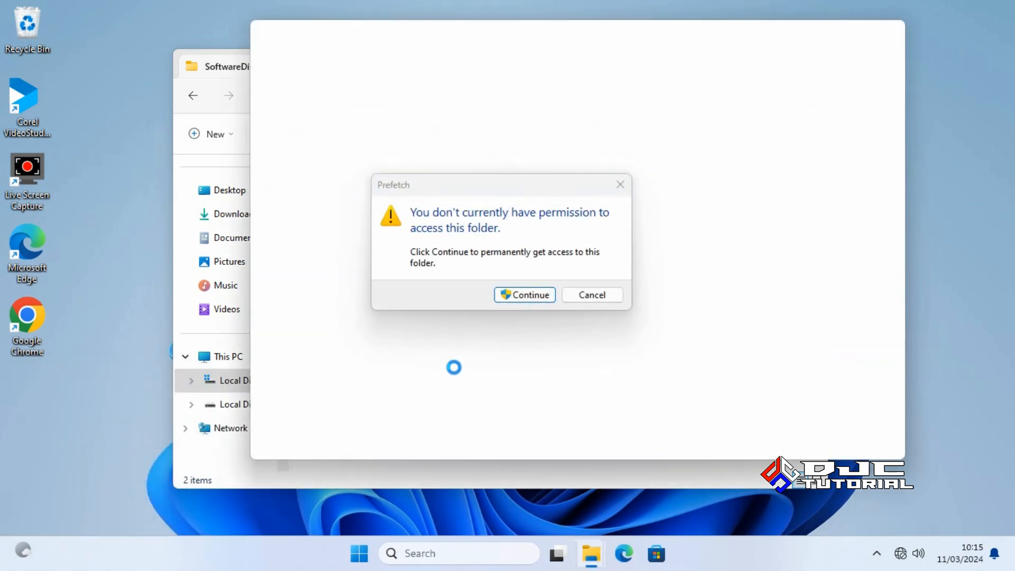
left_click(530, 295)
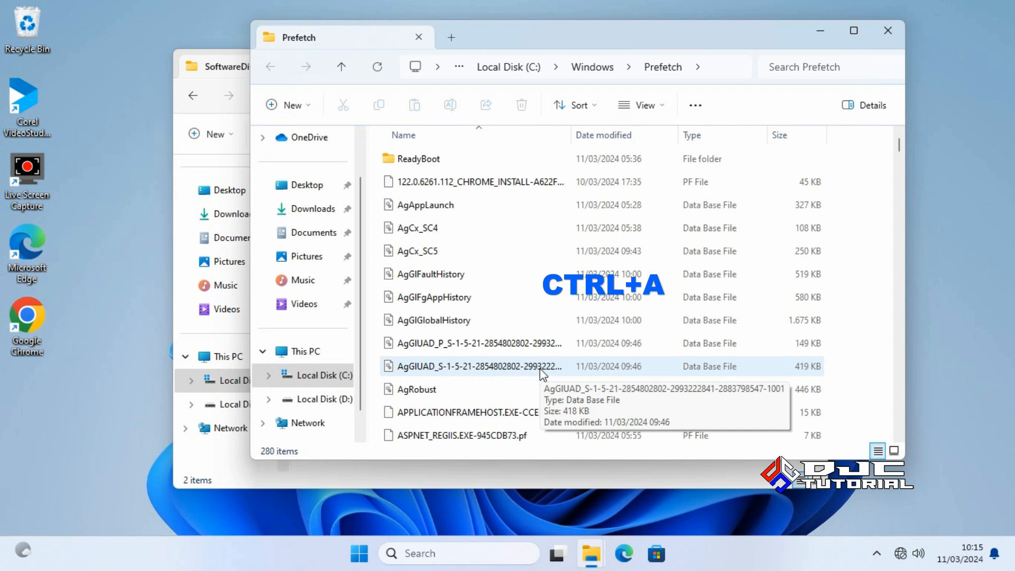
Delete everything in the Prefetch folder, skipping all items that are in use, and close its window
key("ctrl+a")
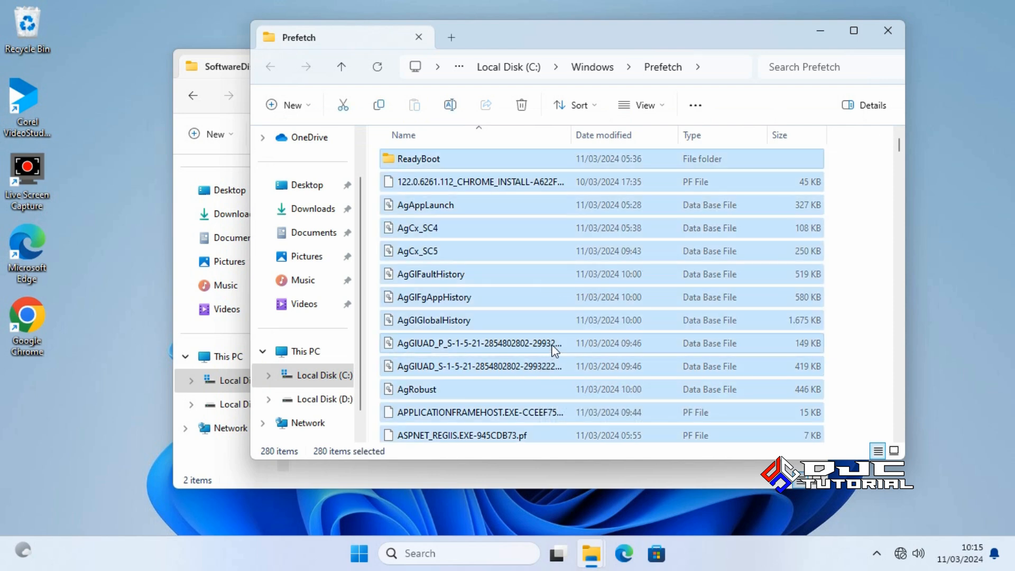
right_click(551, 345)
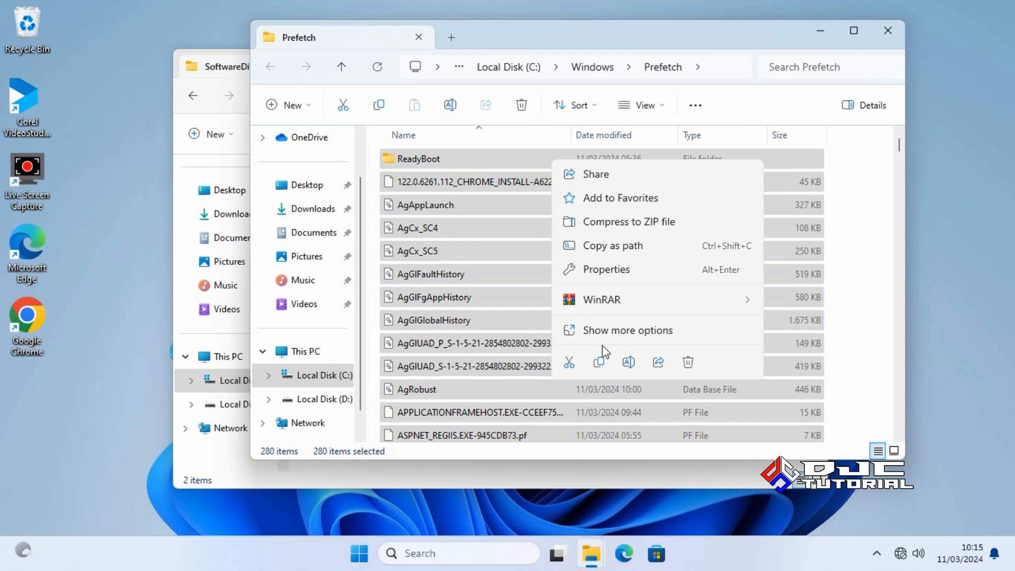
left_click(687, 363)
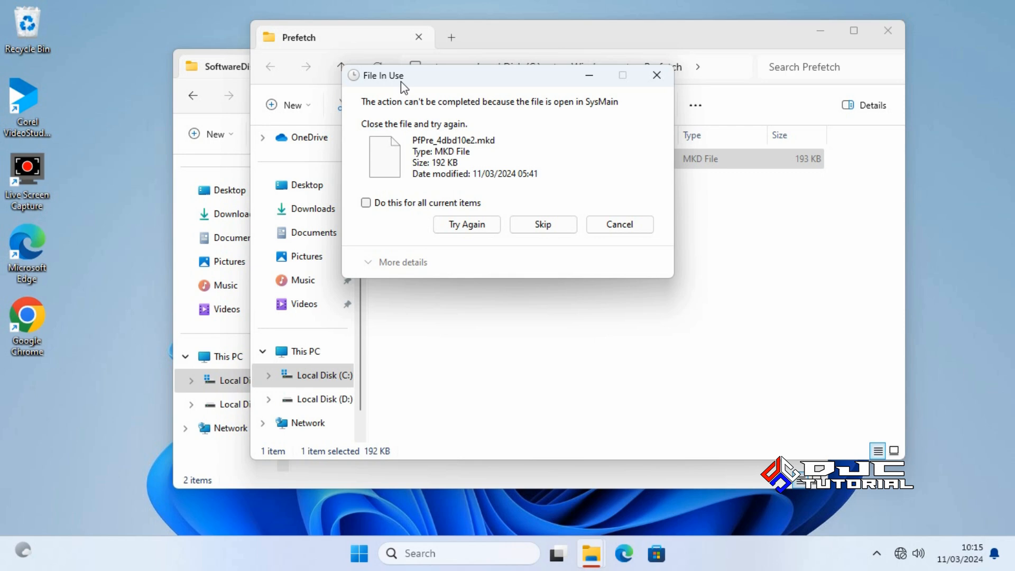
left_click(366, 203)
left_click(529, 228)
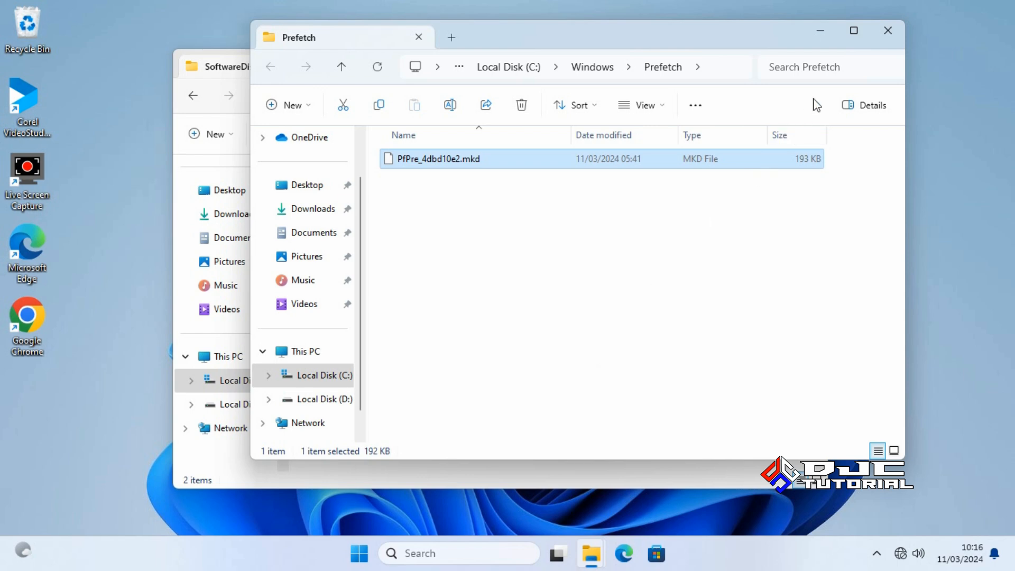
left_click(888, 32)
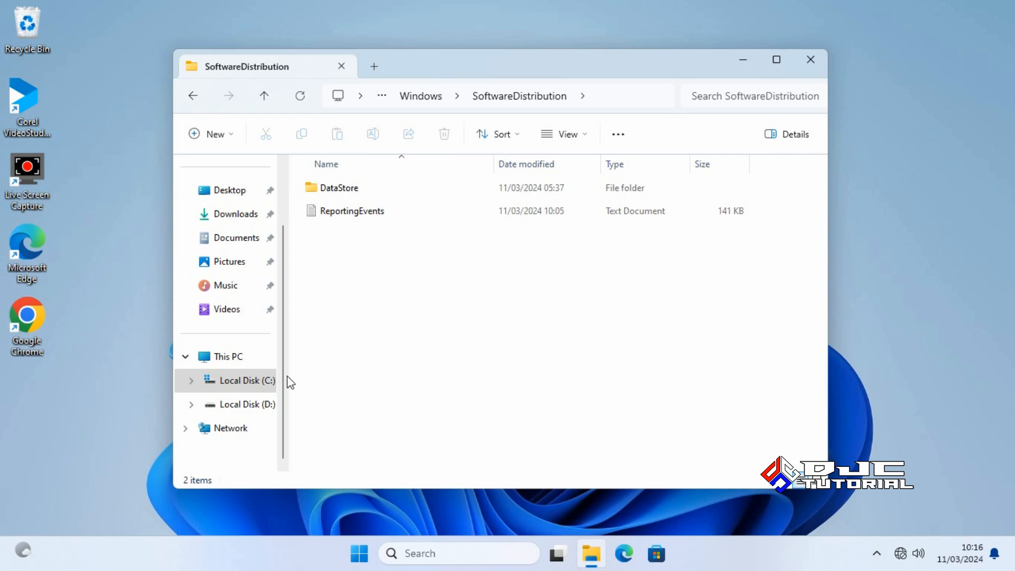
Open the properties of Local Disk (C:) and go through its storage details to the Temporary files list
right_click(257, 384)
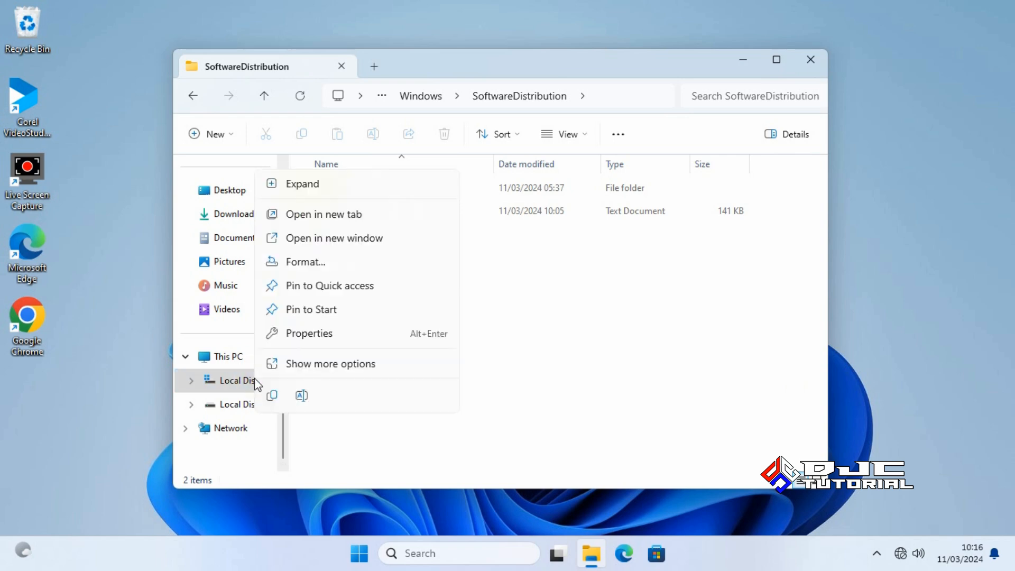
left_click(318, 334)
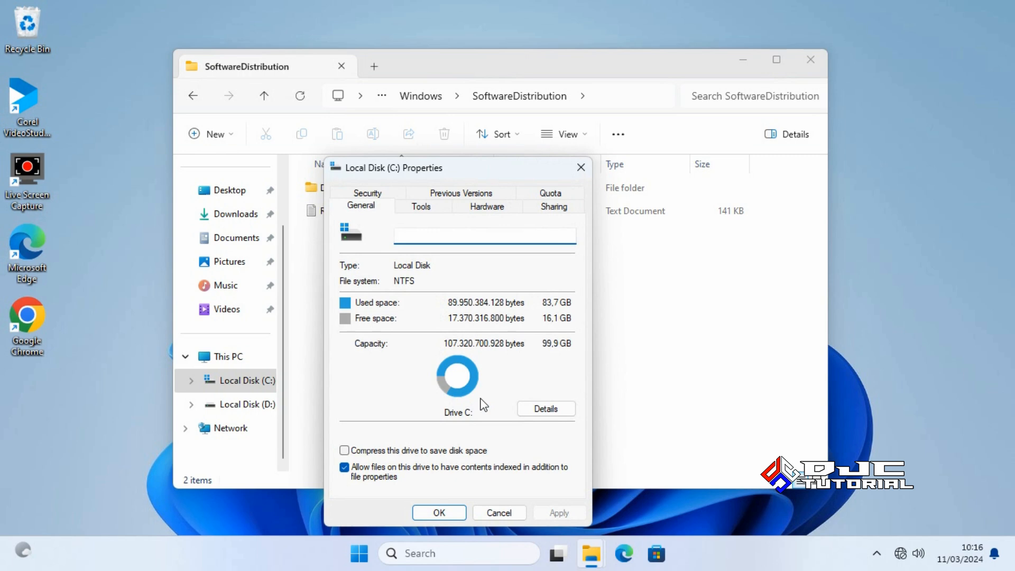
left_click(537, 410)
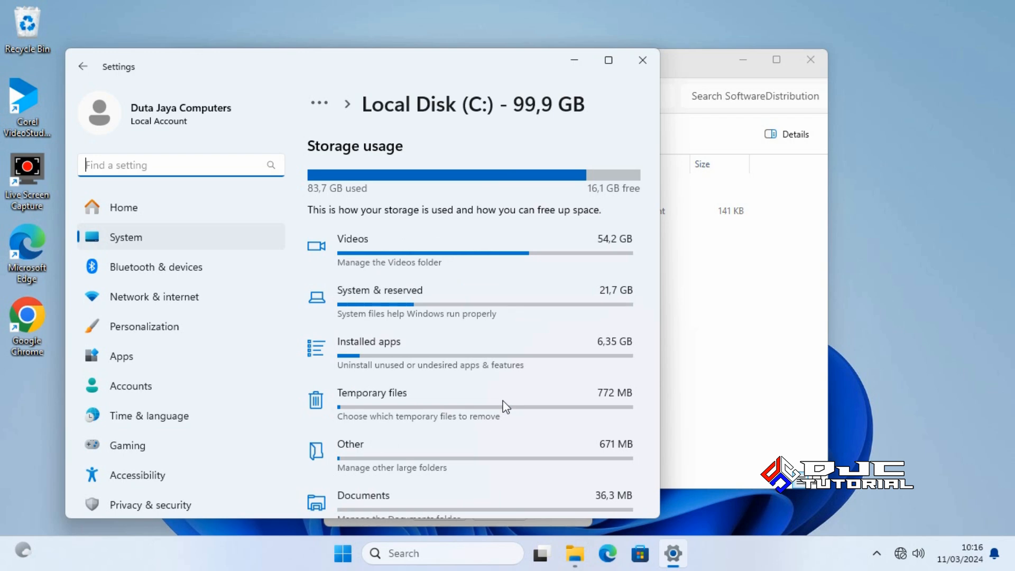
left_click(364, 403)
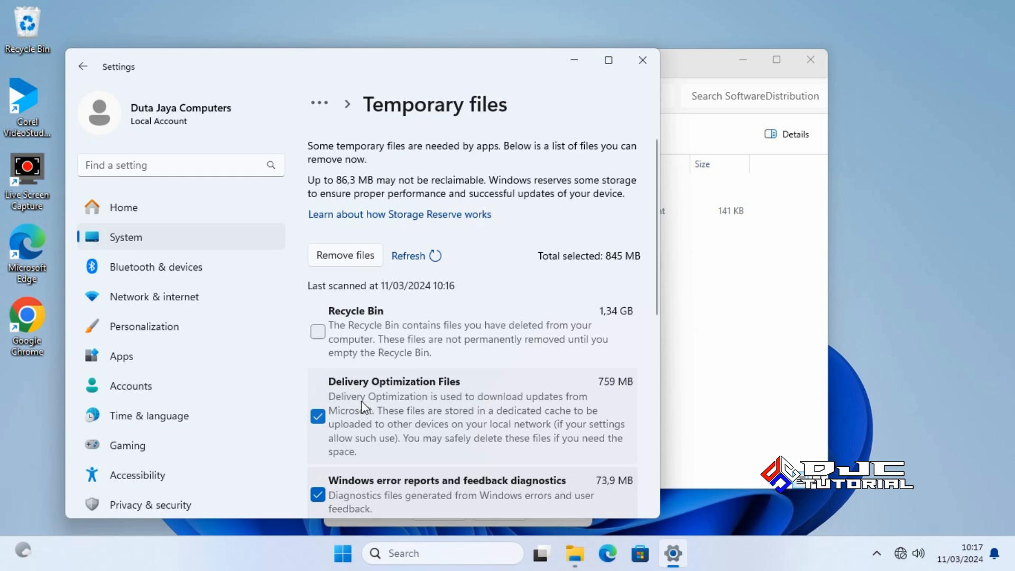
Add the Recycle Bin to the selected temporary files, leave Downloads unselected, permanently remove the selected files, and close Settings
left_click(319, 332)
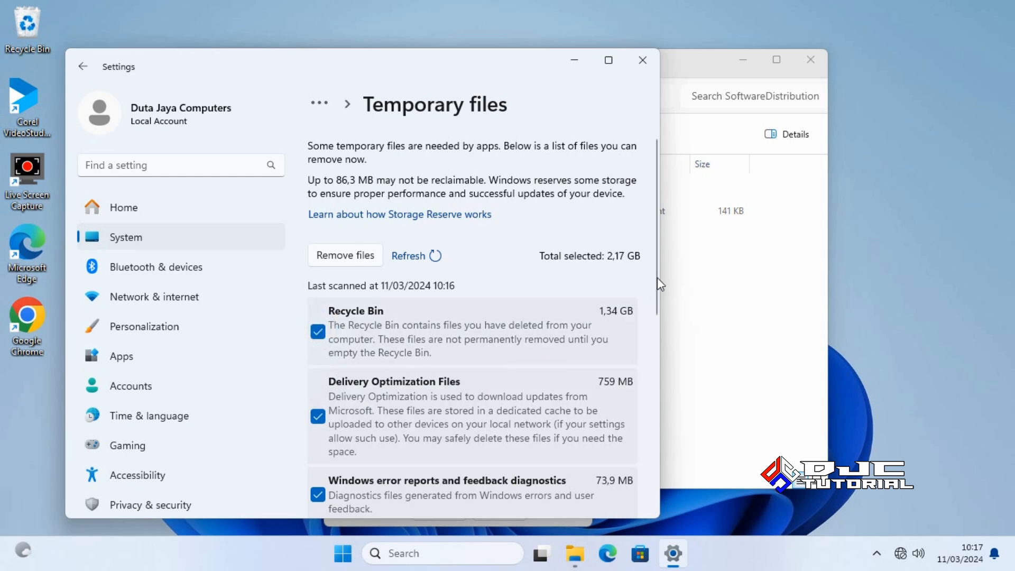
left_click_drag(658, 277, 650, 434)
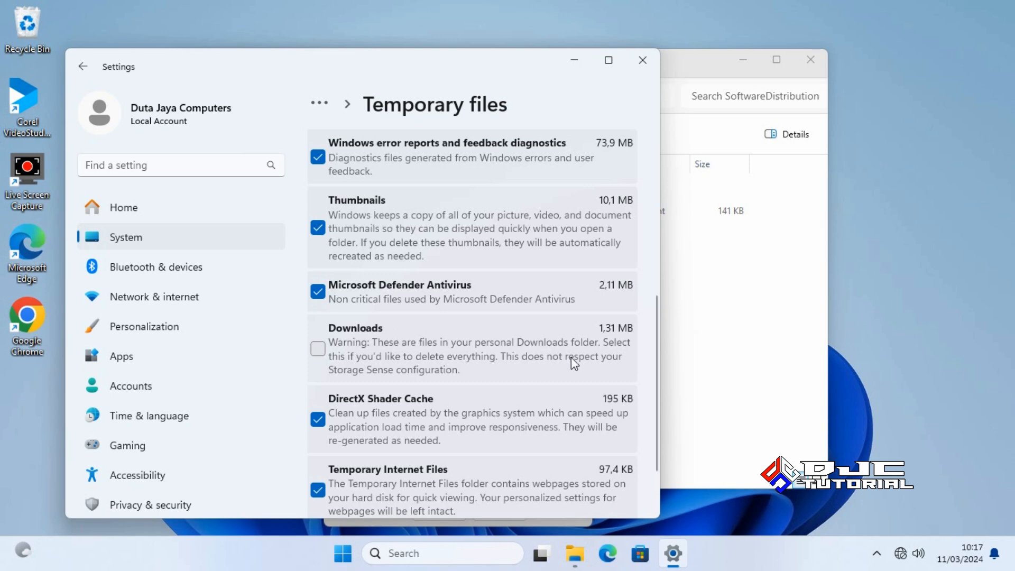
left_click_drag(657, 337, 642, 197)
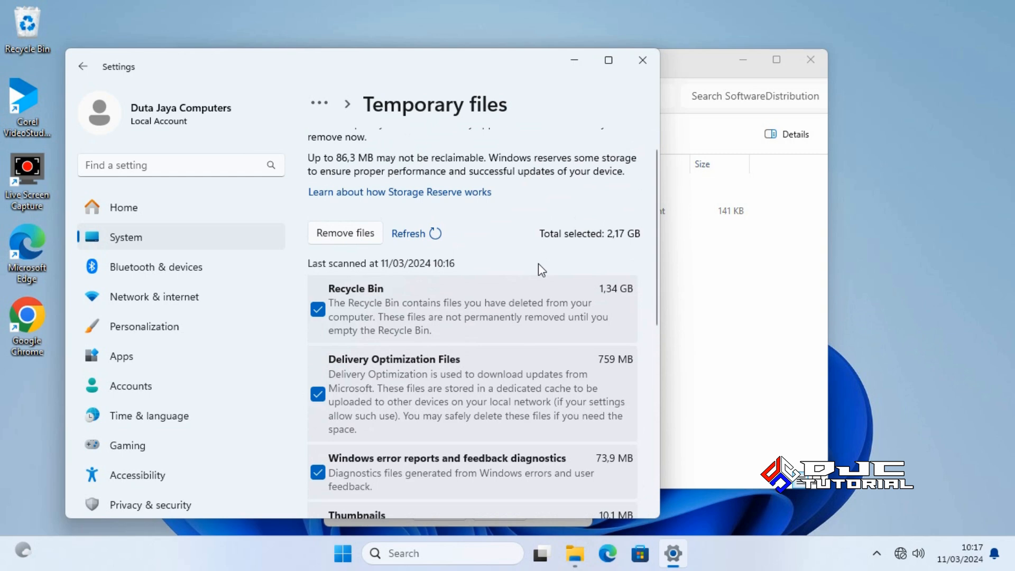
left_click(368, 240)
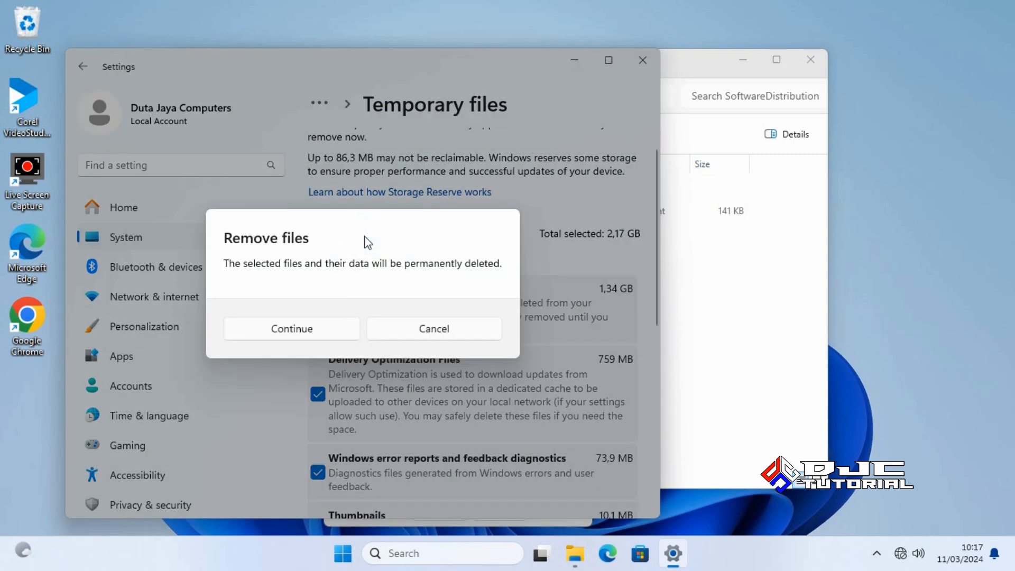
left_click(328, 326)
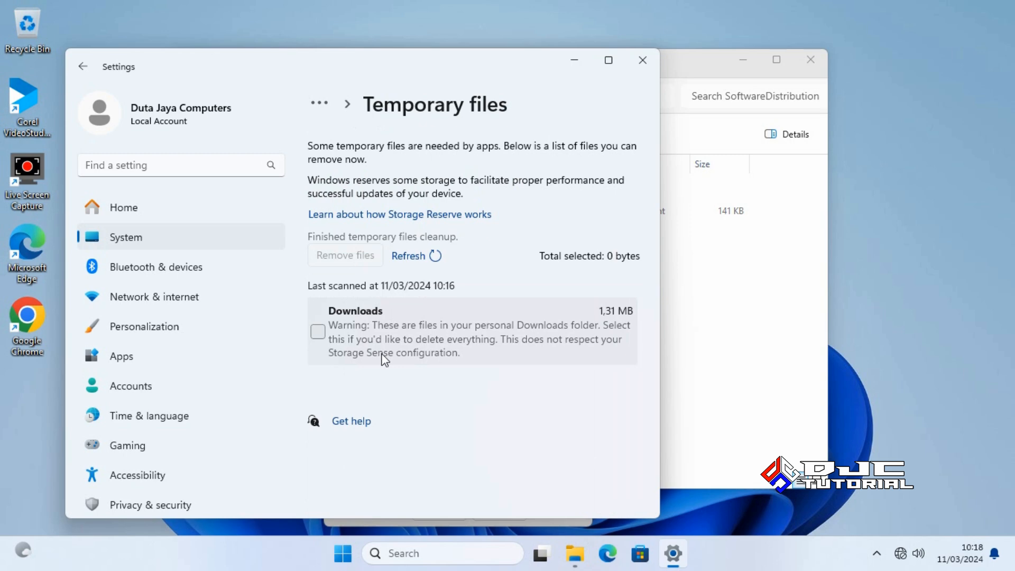
left_click(638, 62)
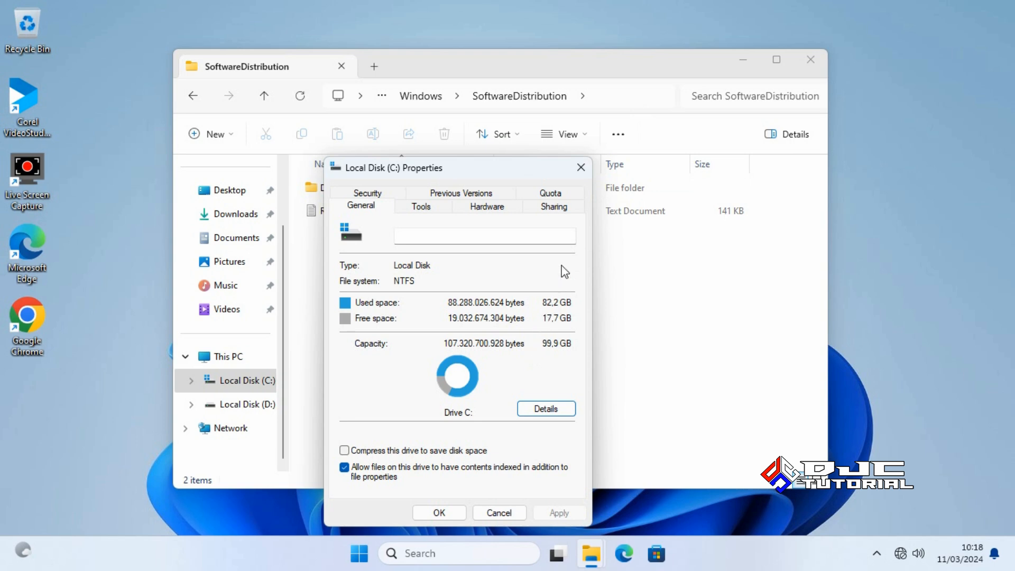
Close the C: drive properties, check the drive's free space in This PC, and close File Explorer
left_click(581, 168)
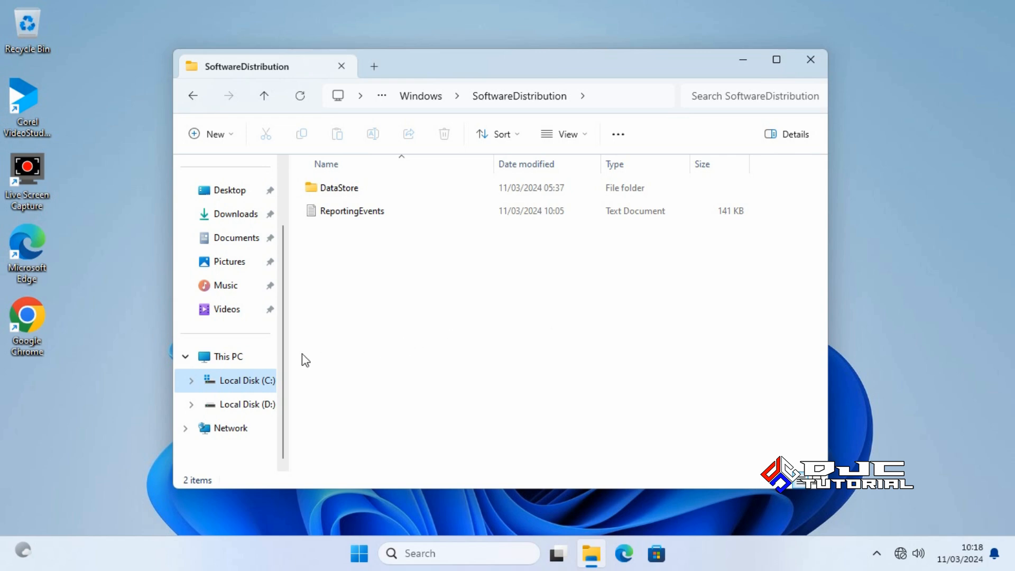
left_click(244, 359)
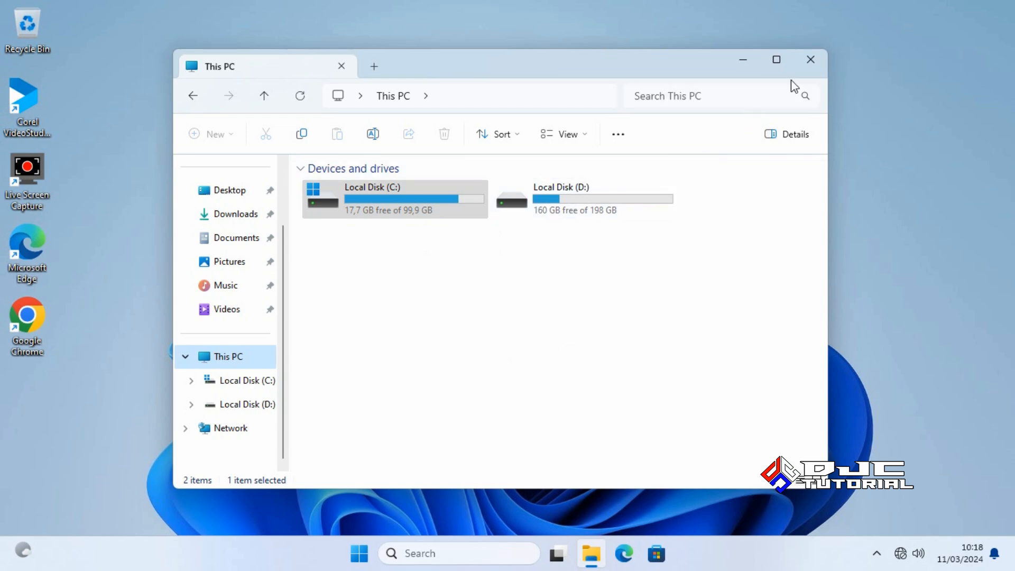
left_click(811, 60)
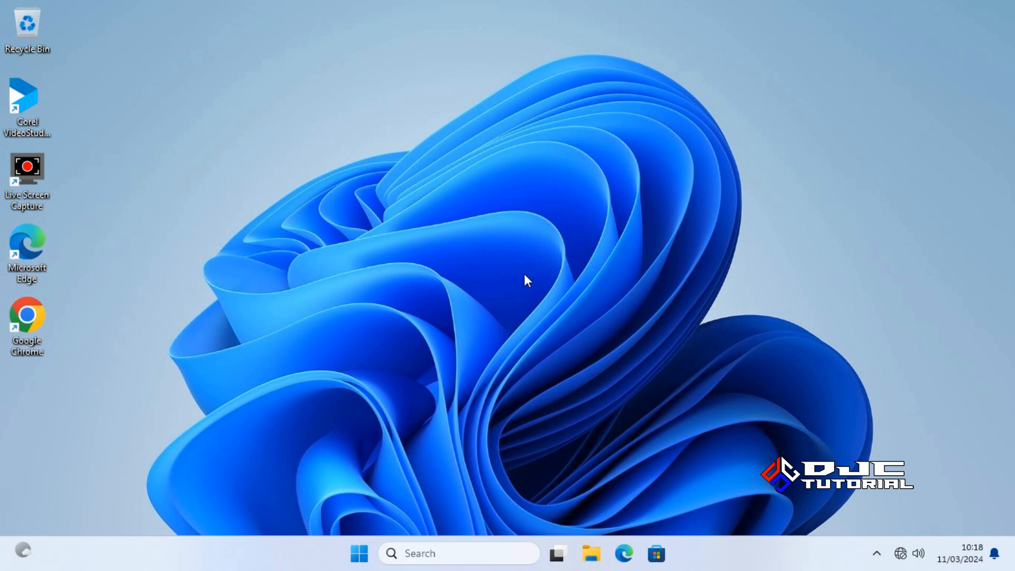
Restart the computer
left_click(355, 558)
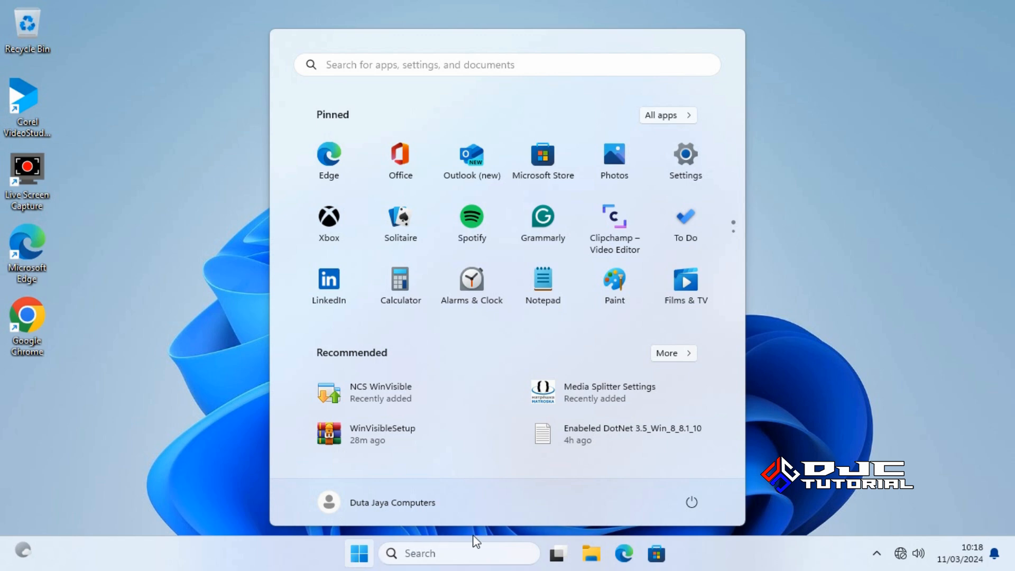
left_click(691, 503)
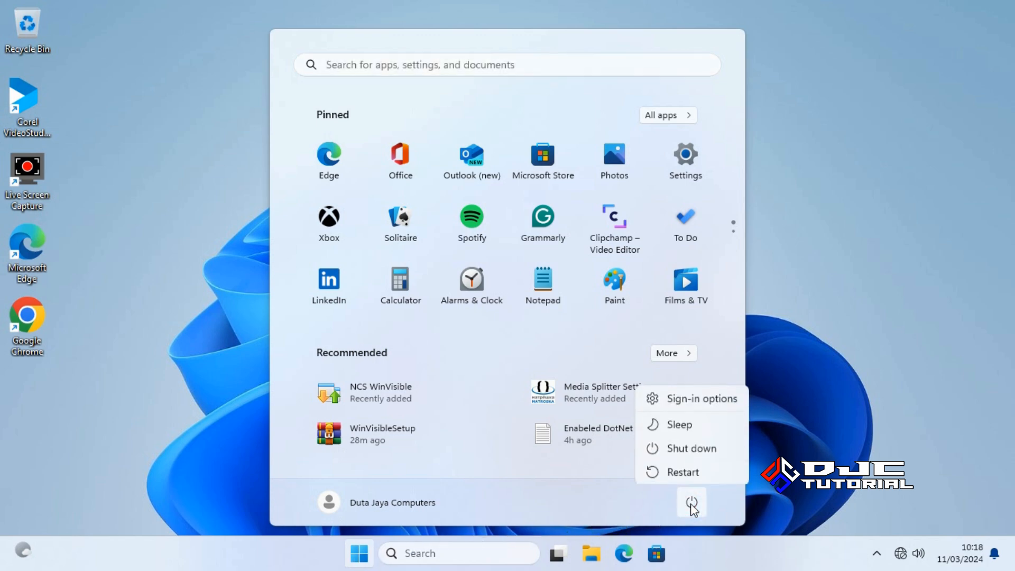
left_click(691, 470)
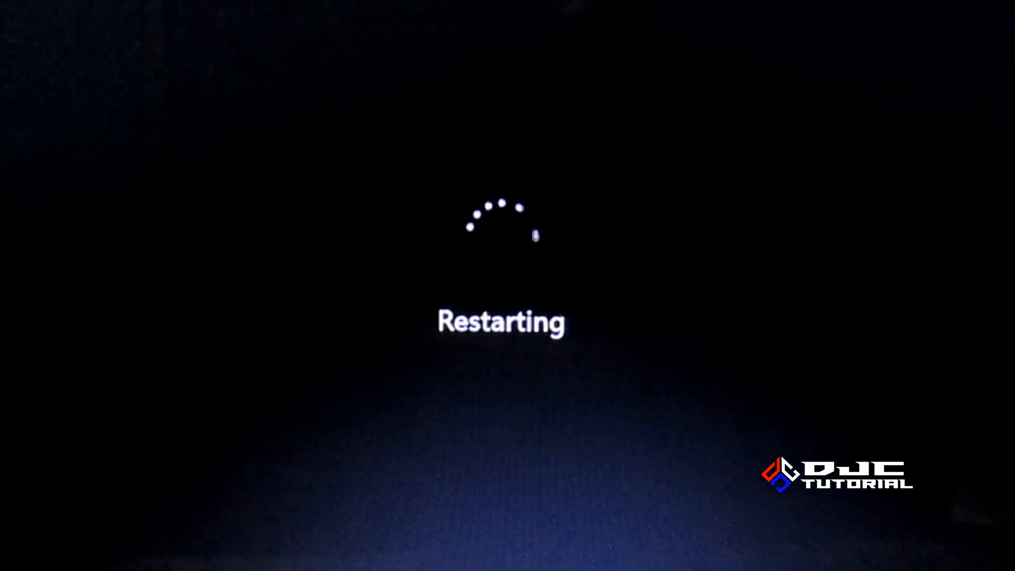